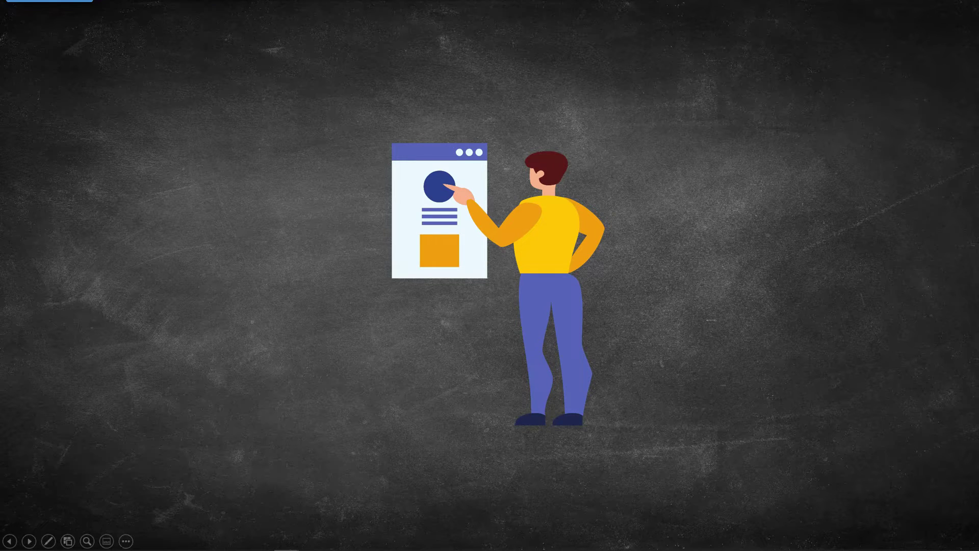
{"action": "key", "text": "Right"}
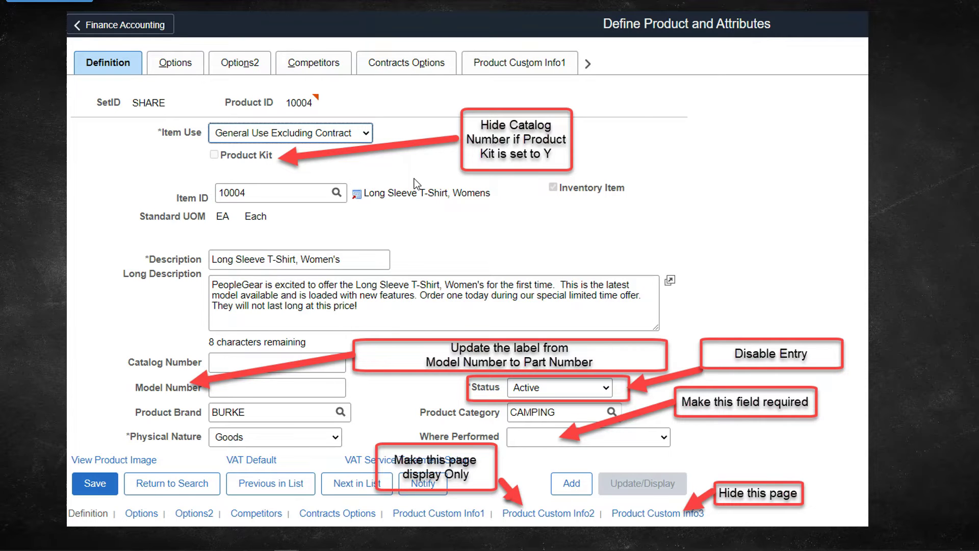
{"action": "key", "text": "Right"}
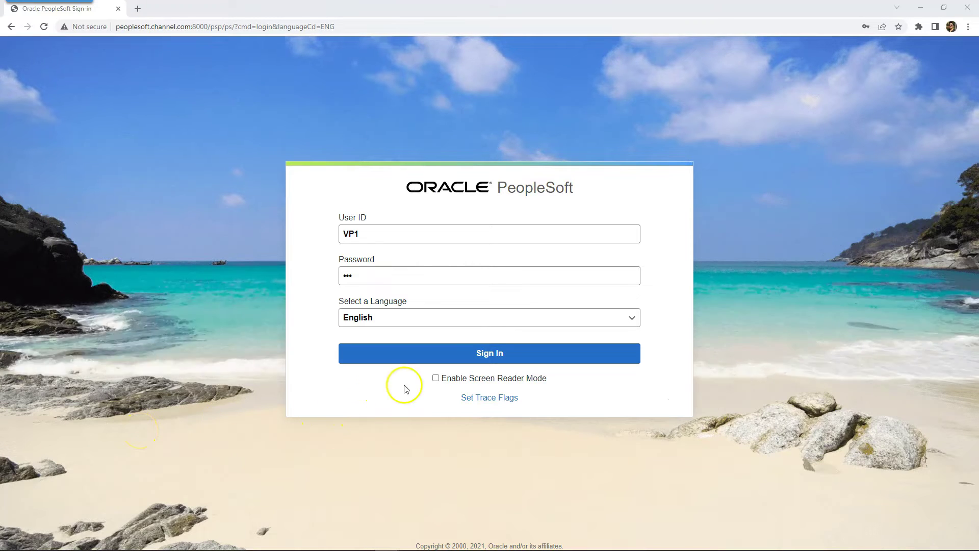
- Sign in with the prefilled credentials and open the User Profiles page within PeopleTools Security
{"action": "left_click", "coordinate": [415, 359]}
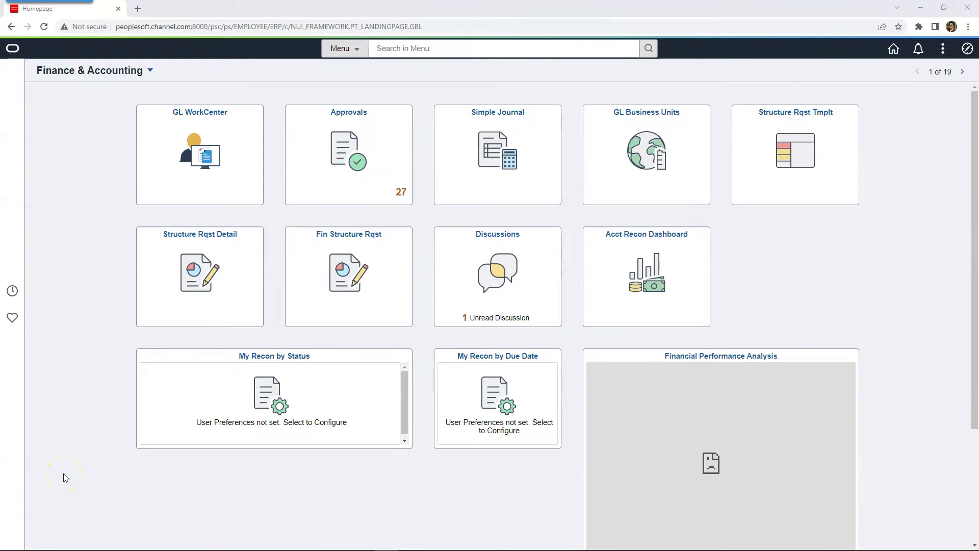
{"action": "left_click", "coordinate": [967, 49]}
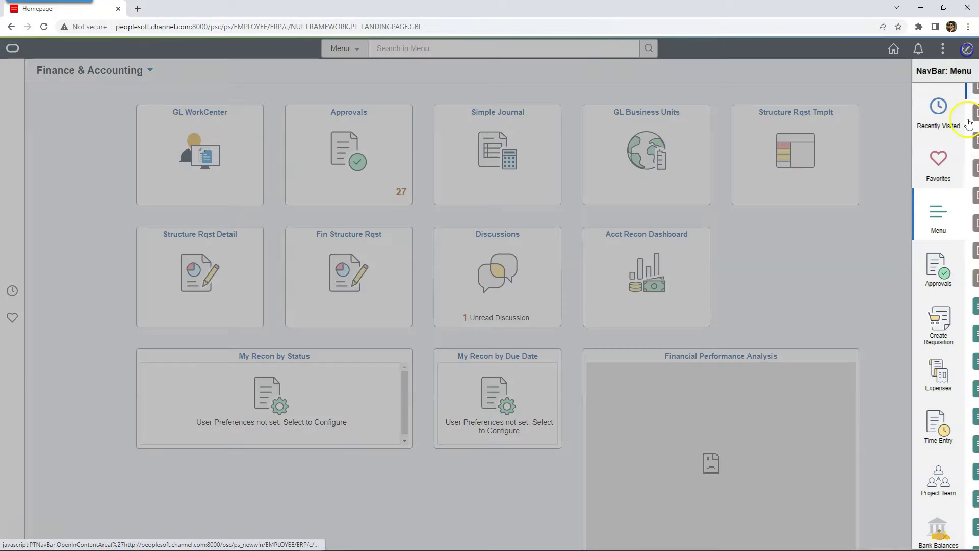
{"action": "left_click", "coordinate": [881, 246]}
{"action": "left_click", "coordinate": [881, 160]}
{"action": "left_click", "coordinate": [885, 149]}
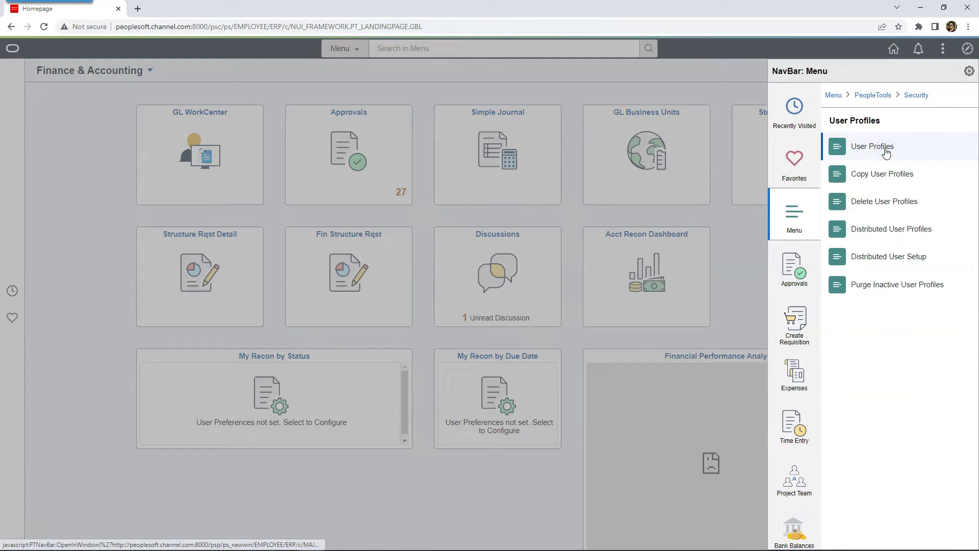
{"action": "left_click", "coordinate": [886, 148]}
- Find the user profile for user ID VP1 and display its assigned roles
{"action": "left_click", "coordinate": [171, 169]}
{"action": "type", "text": "yp1"}
{"action": "key", "text": "Return"}
{"action": "left_click", "coordinate": [98, 72]}
- Add the EOCC Administrator role to the VP1 user profile and save it
{"action": "left_click", "coordinate": [456, 356]}
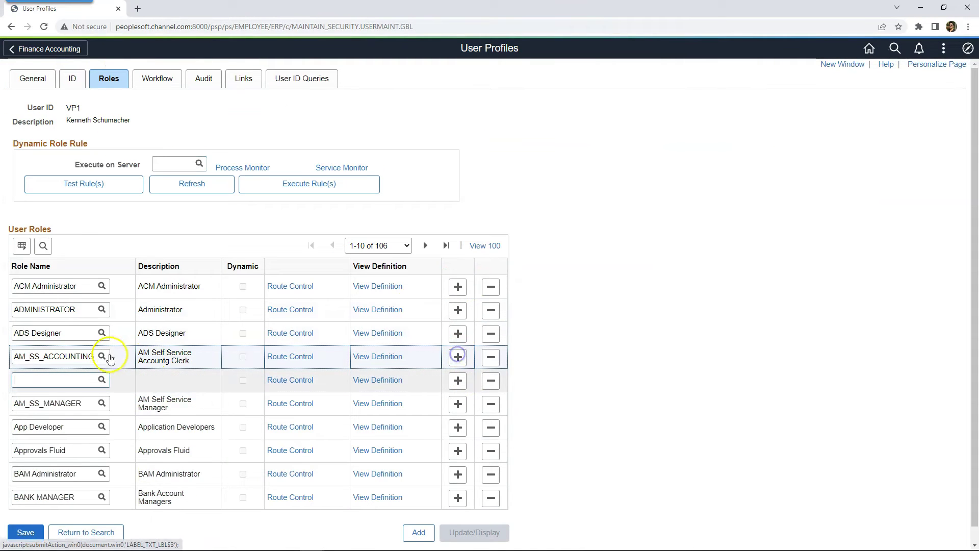
{"action": "type", "text": "EOCC"}
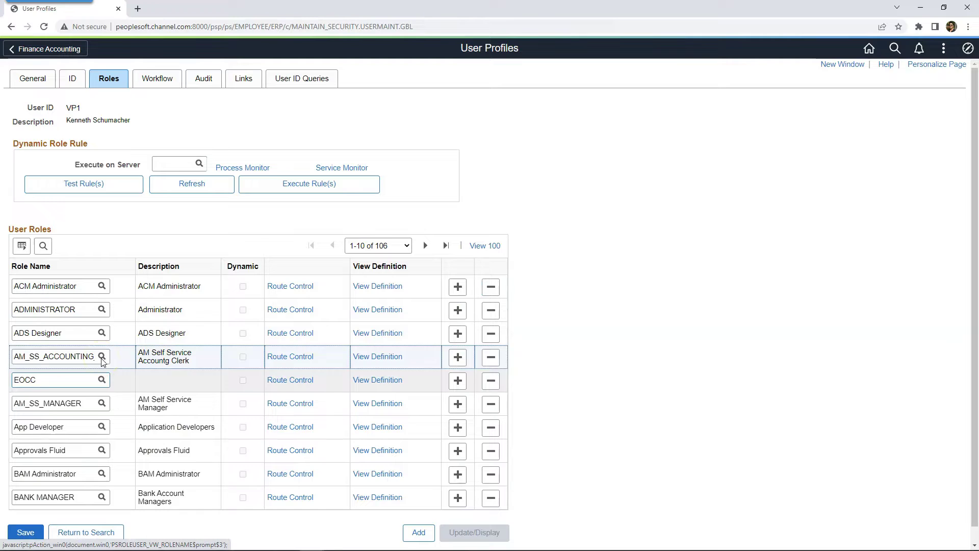
{"action": "left_click", "coordinate": [63, 414]}
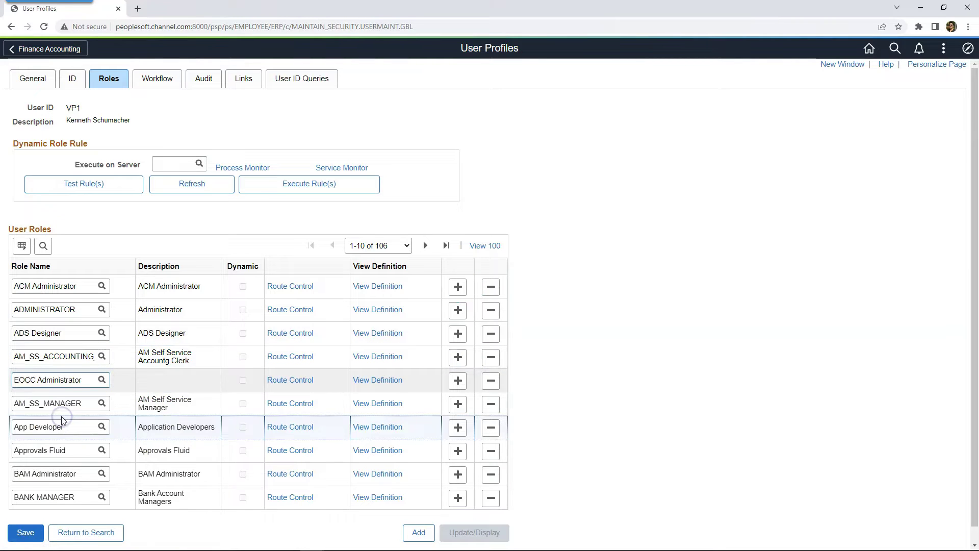
{"action": "left_click", "coordinate": [39, 542]}
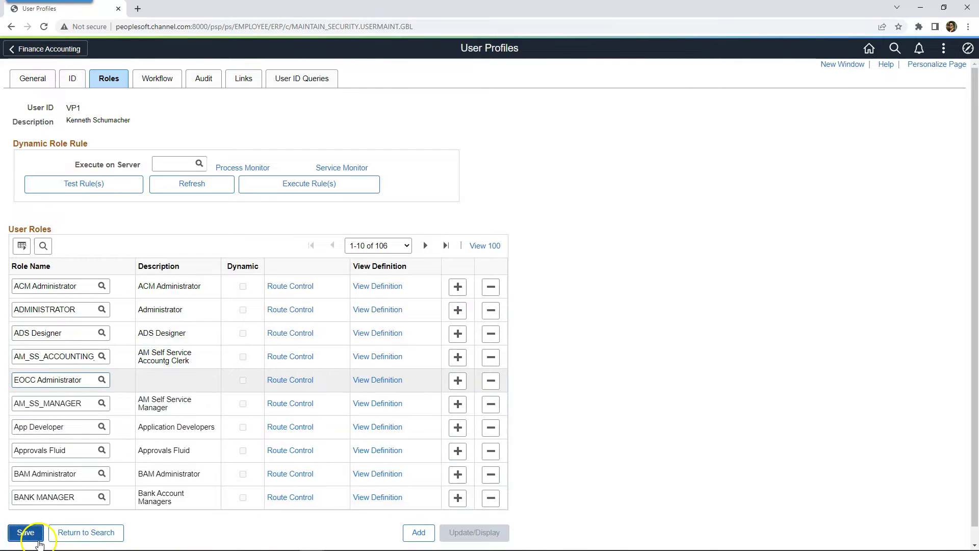
{"action": "left_click", "coordinate": [477, 291]}
{"action": "left_click", "coordinate": [475, 291]}
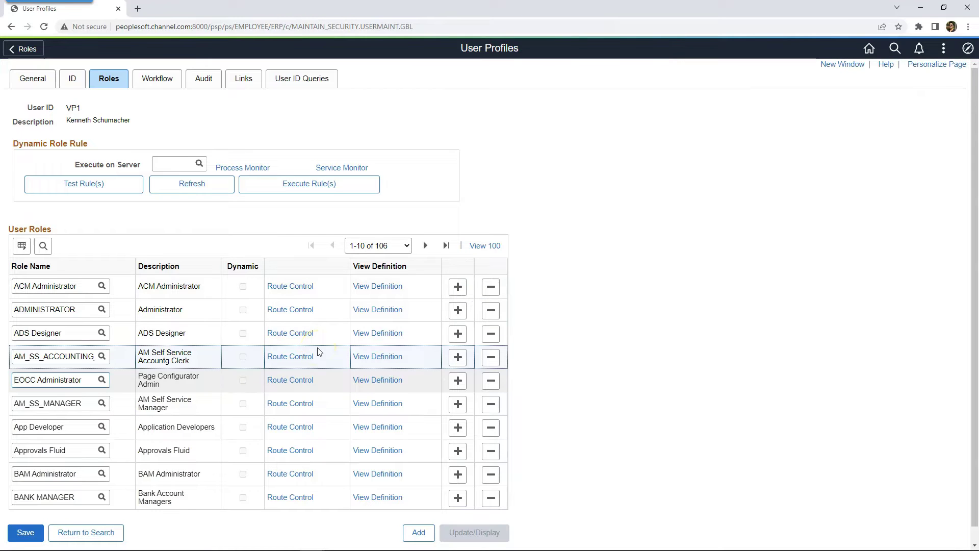
- Open the Define Product and Attributes page from Products, Identify Product Details
{"action": "left_click", "coordinate": [968, 57]}
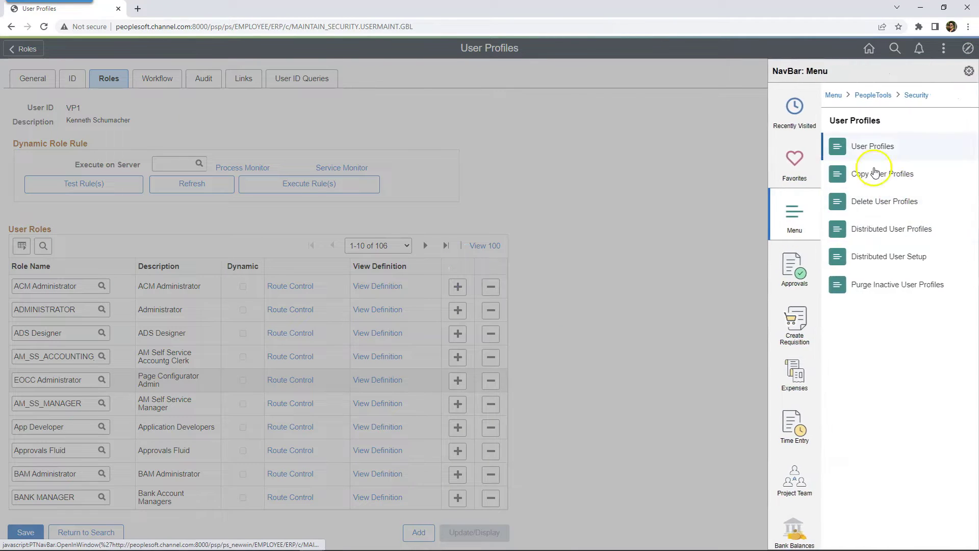
{"action": "left_click", "coordinate": [836, 96]}
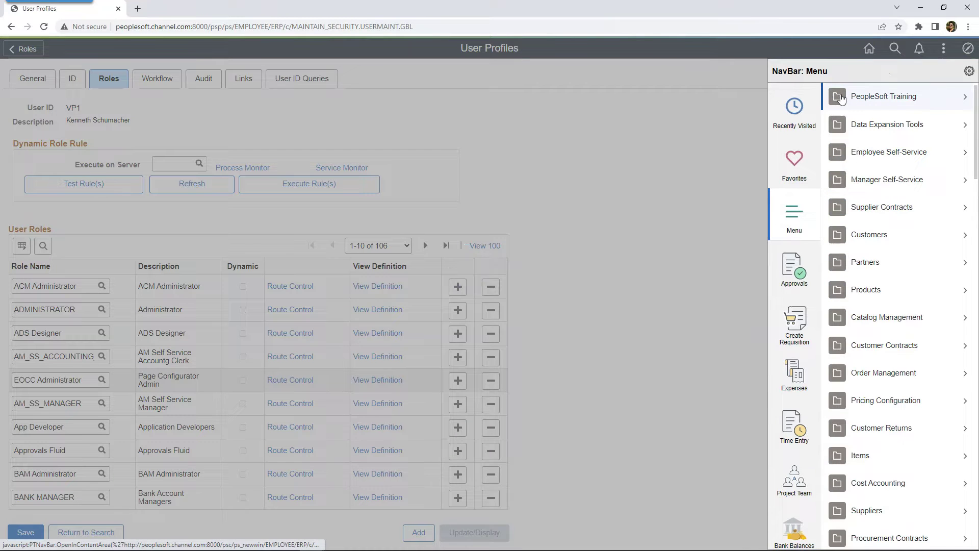
{"action": "left_click", "coordinate": [880, 291]}
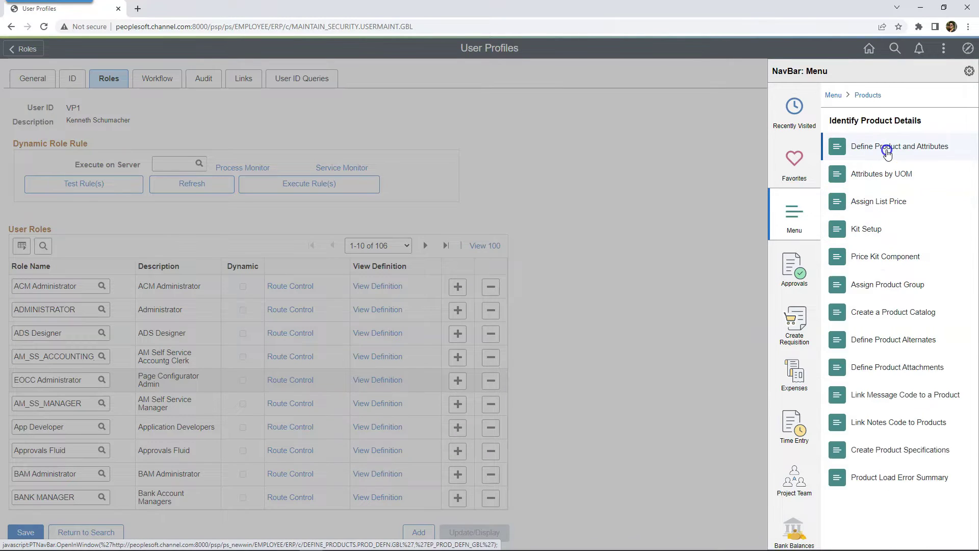
{"action": "left_click", "coordinate": [888, 148]}
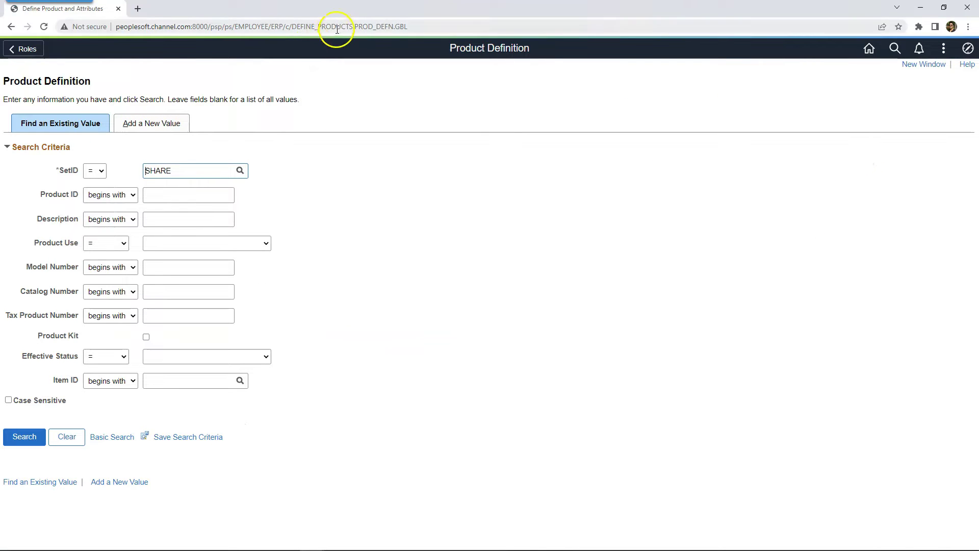
- Copy the component name PROD_DEFN from the product definition page's web address
{"action": "left_click", "coordinate": [353, 31]}
{"action": "left_click", "coordinate": [353, 31]}
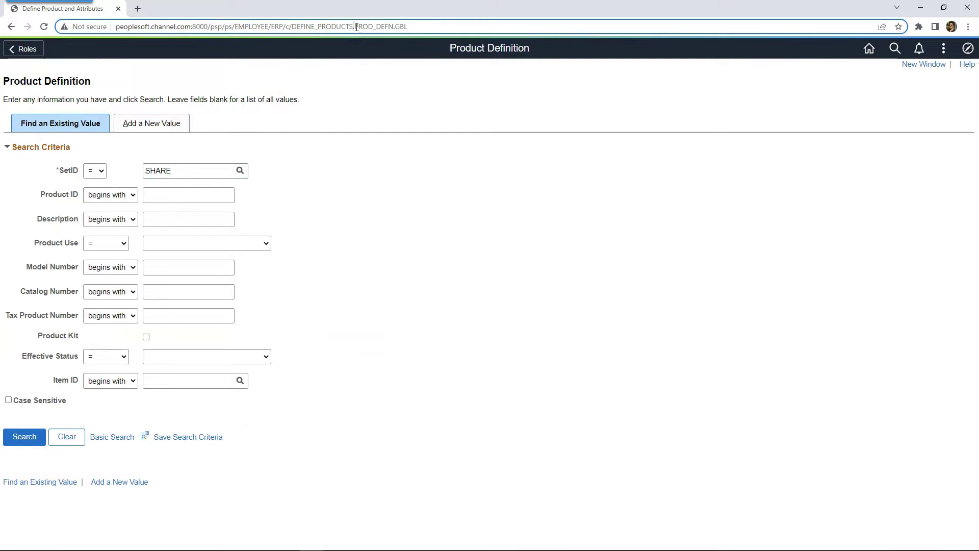
{"action": "key", "text": "super+Down"}
{"action": "double_click", "coordinate": [379, 63]}
{"action": "right_click", "coordinate": [380, 67]}
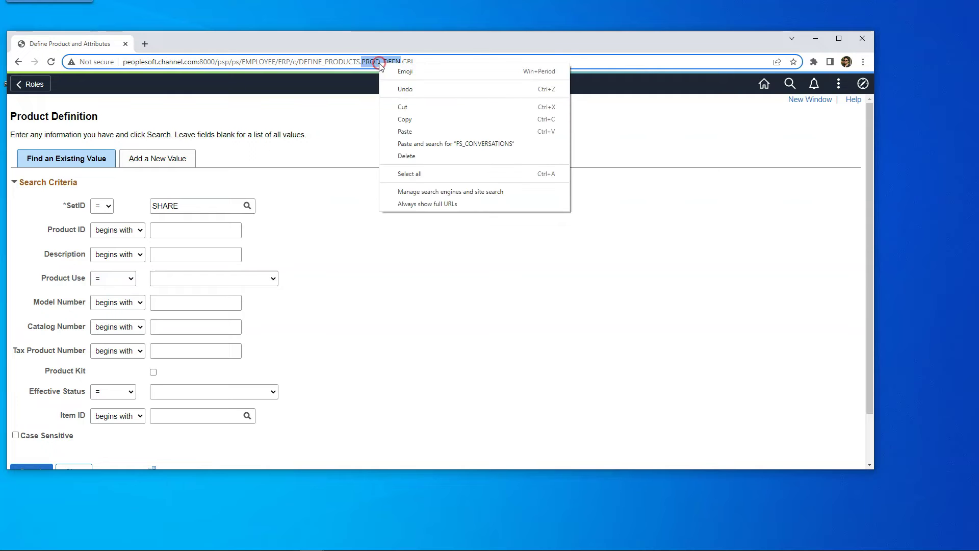
{"action": "left_click", "coordinate": [412, 117]}
{"action": "left_click", "coordinate": [842, 42]}
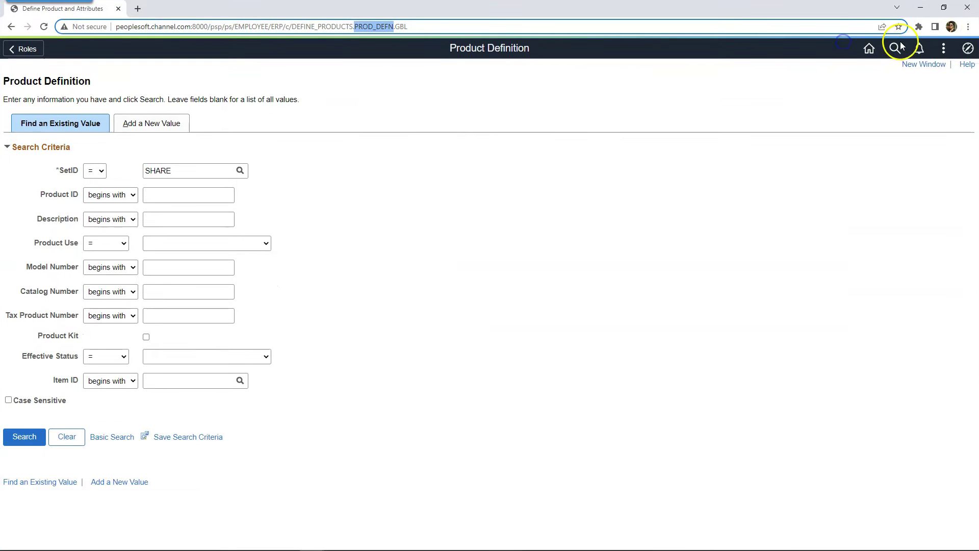
- Open the Page and Field Configurator from Enterprise Components, Page and Field Configuration
{"action": "left_click", "coordinate": [968, 48]}
{"action": "left_click", "coordinate": [964, 211]}
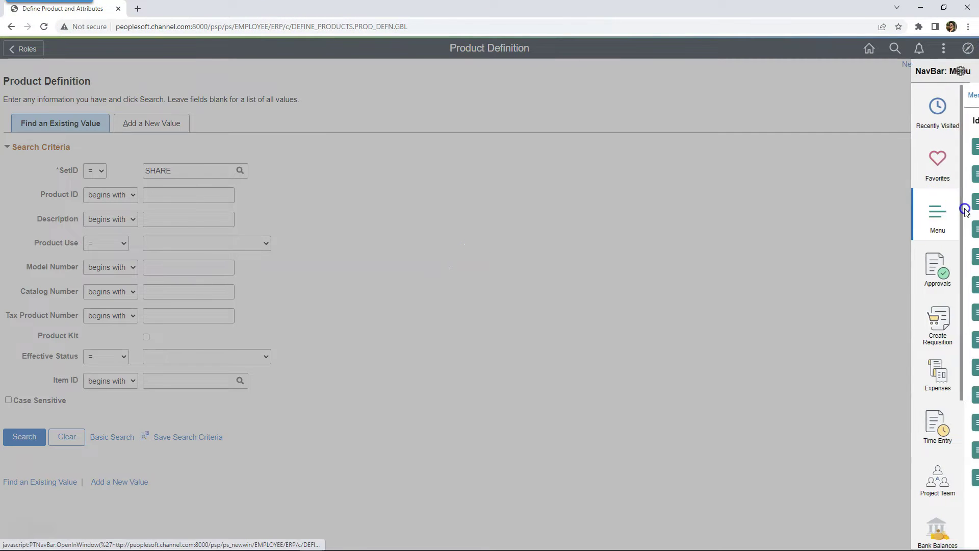
{"action": "left_click", "coordinate": [803, 94]}
{"action": "left_click_drag", "start_coordinate": [975, 131], "coordinate": [976, 426]}
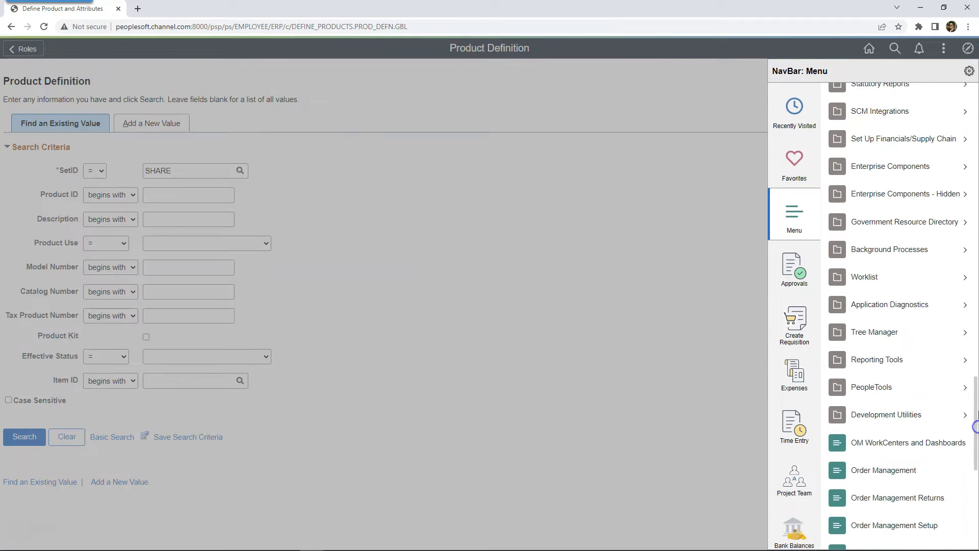
{"action": "left_click", "coordinate": [893, 167]}
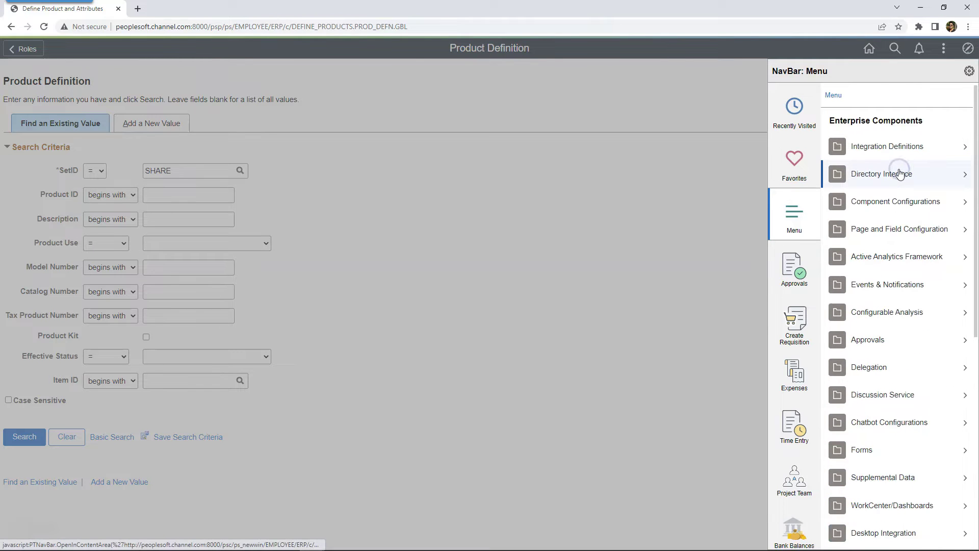
{"action": "left_click", "coordinate": [914, 234]}
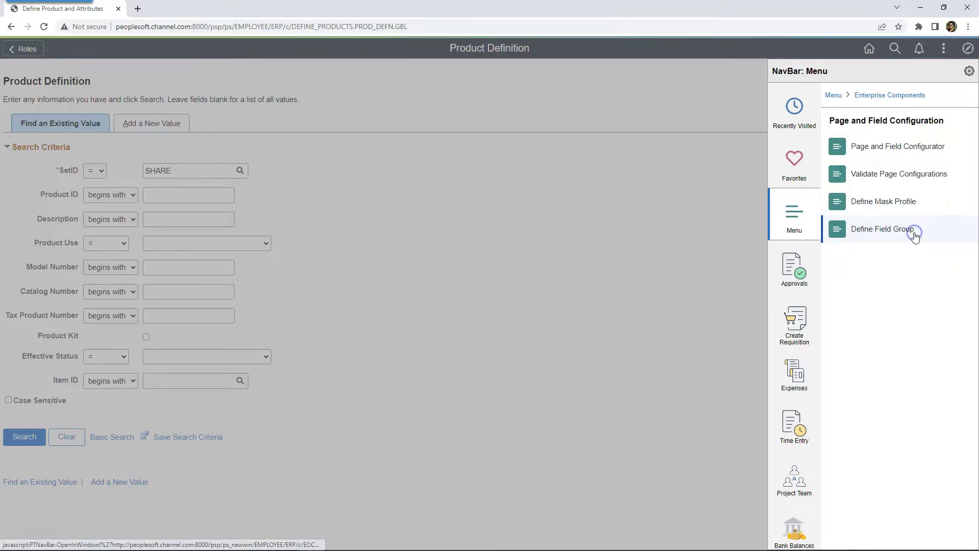
{"action": "left_click", "coordinate": [892, 149]}
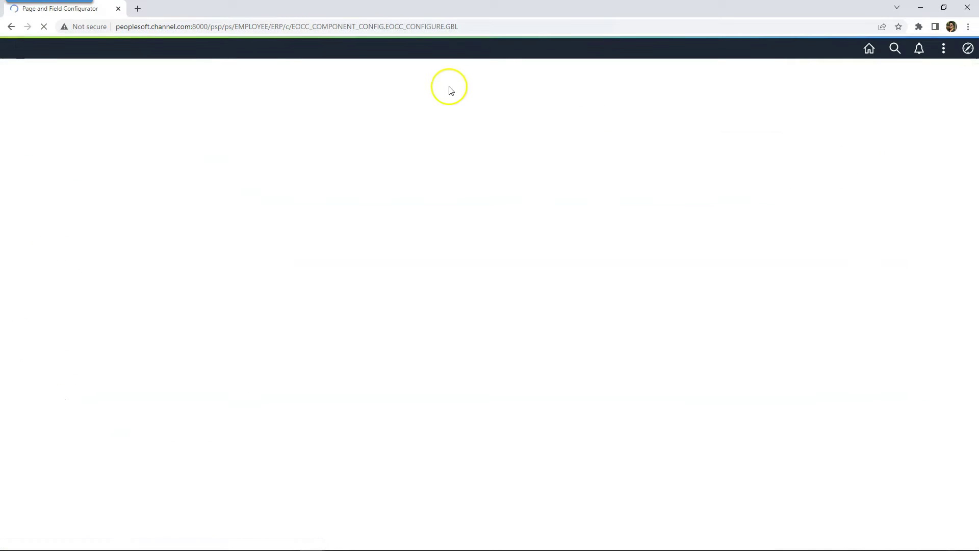
- Add a new Standard configuration for component PROD_DEFN with the Global market
{"action": "left_click", "coordinate": [160, 126]}
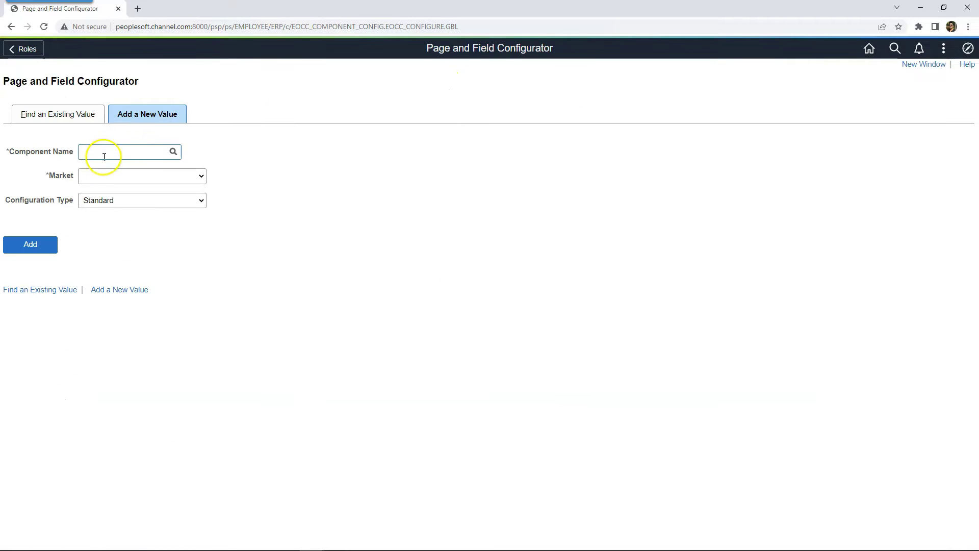
{"action": "type", "text": "PROD_DEFN"}
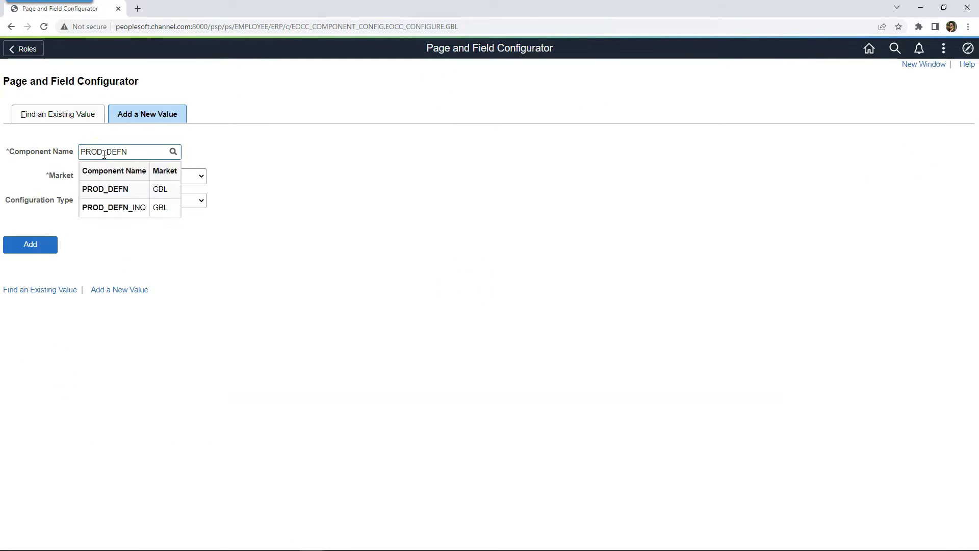
{"action": "left_click", "coordinate": [102, 193]}
{"action": "left_click", "coordinate": [106, 185]}
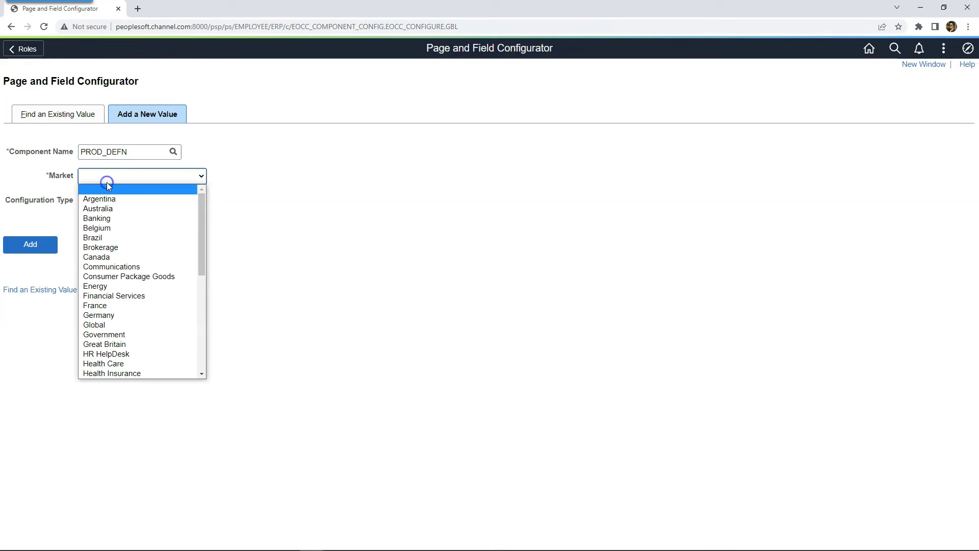
{"action": "left_click", "coordinate": [107, 183]}
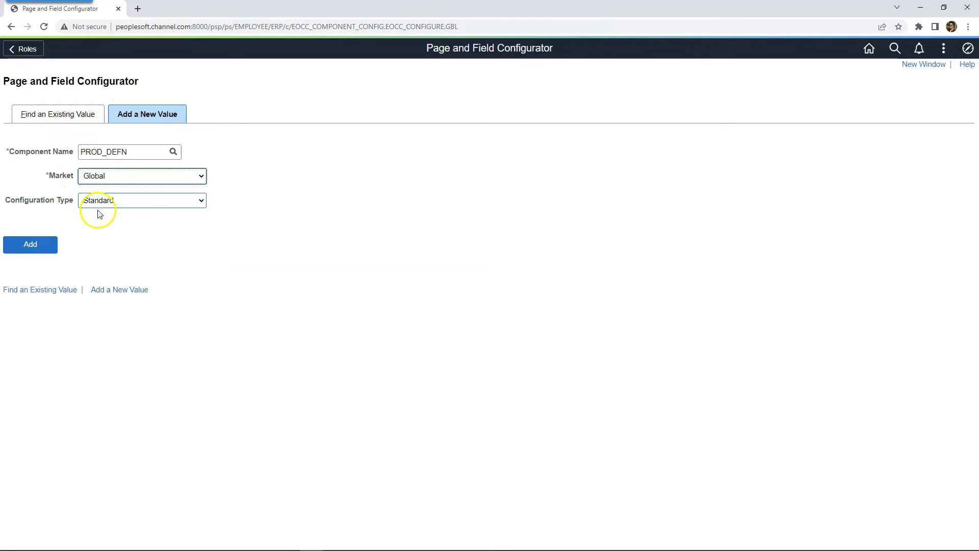
{"action": "left_click", "coordinate": [36, 247]}
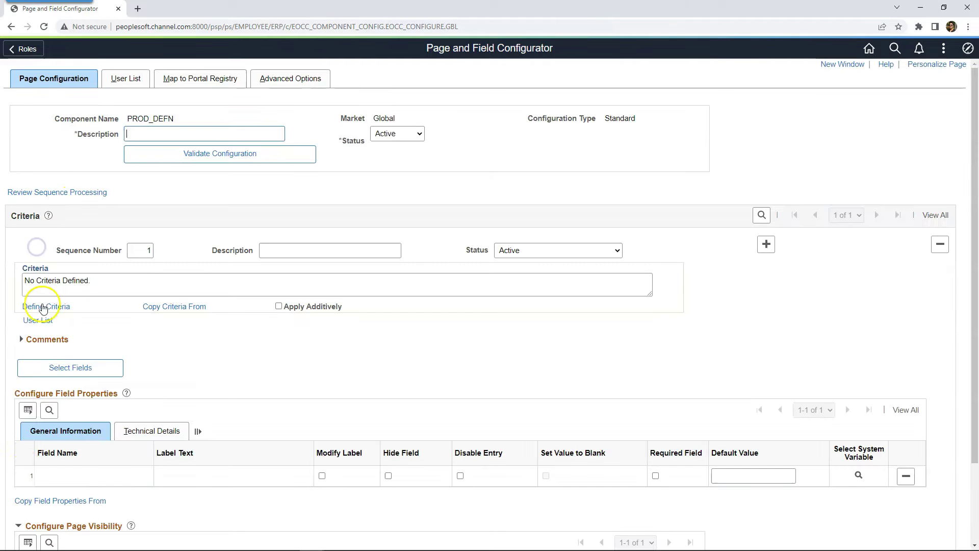
- Enter "Custom Product Changes" as the description of the PROD_DEFN configuration
{"action": "left_click", "coordinate": [146, 133]}
{"action": "type", "text": "Custom"}
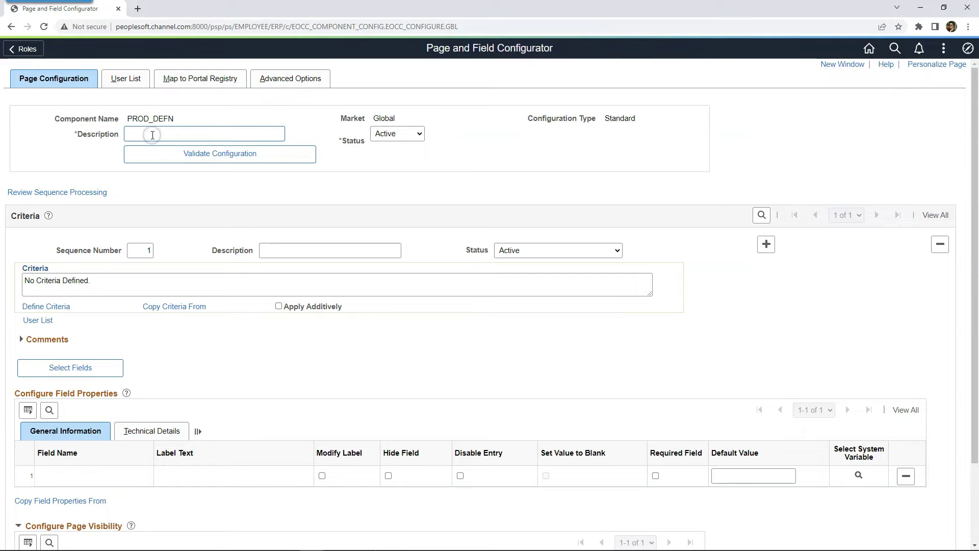
{"action": "type", "text": " Product Changes"}
{"action": "scroll", "coordinate": [172, 382], "scroll_direction": "down", "scroll_amount": 2}
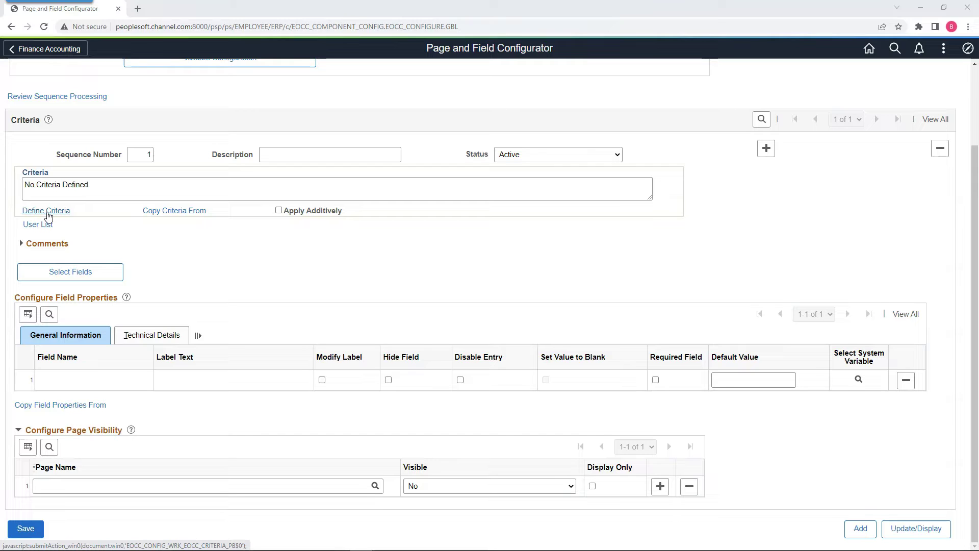
{"action": "left_click", "coordinate": [115, 485]}
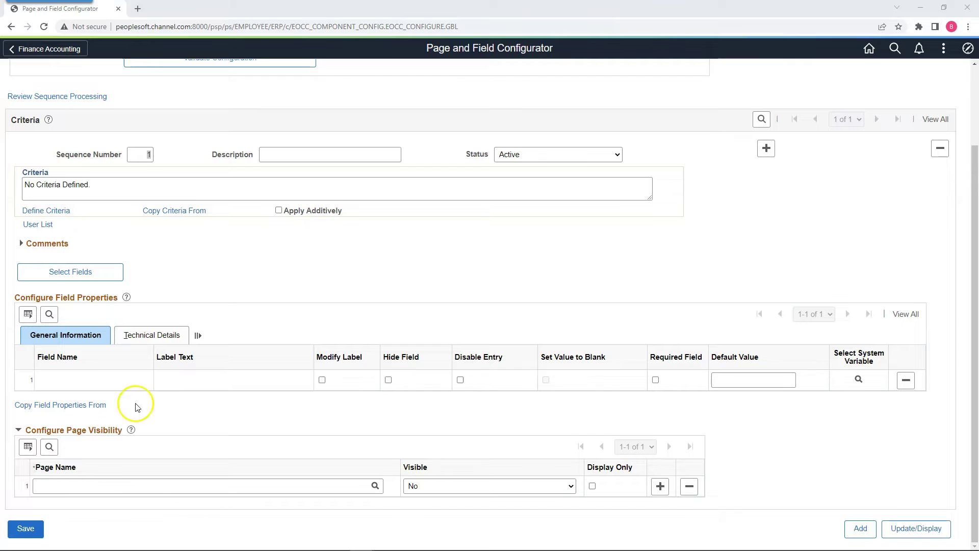
{"action": "left_click", "coordinate": [131, 158]}
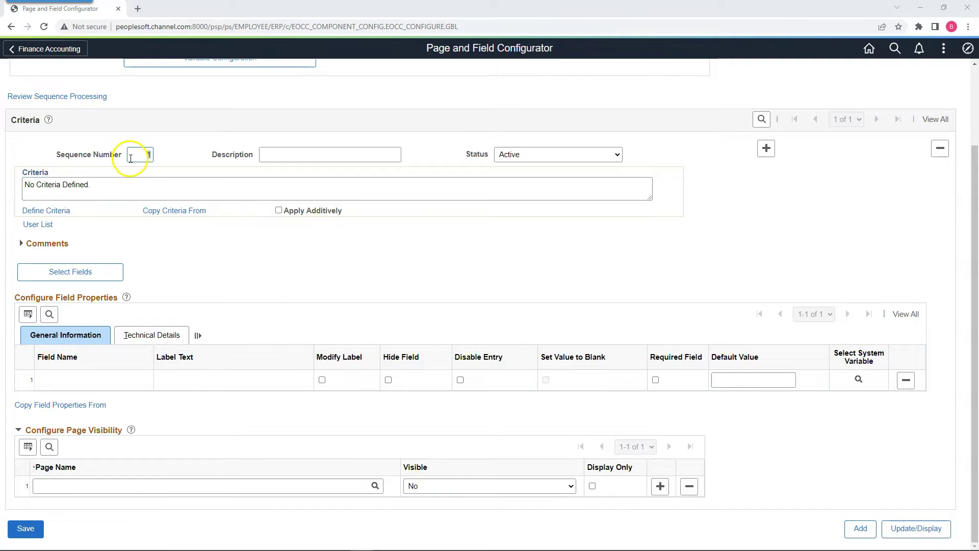
{"action": "left_click", "coordinate": [153, 154]}
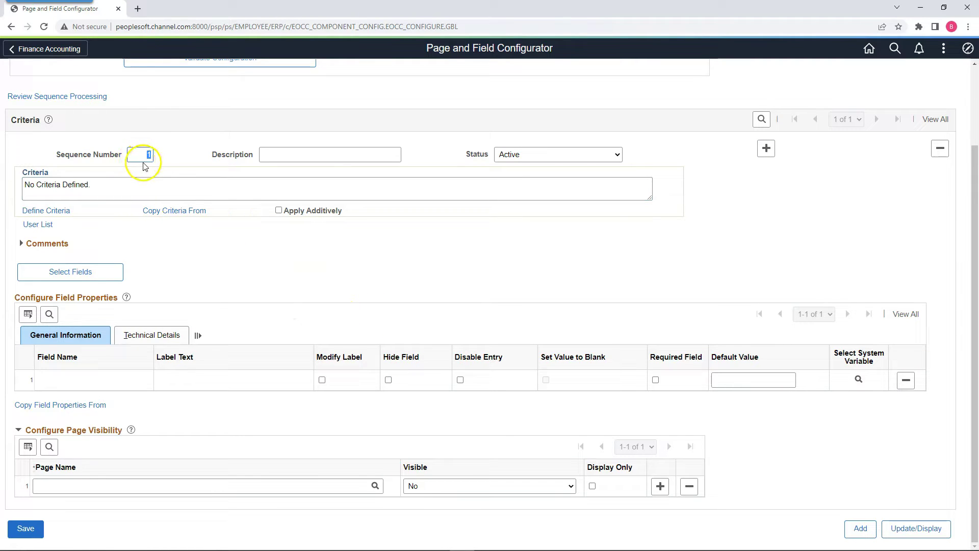
{"action": "left_click", "coordinate": [156, 152]}
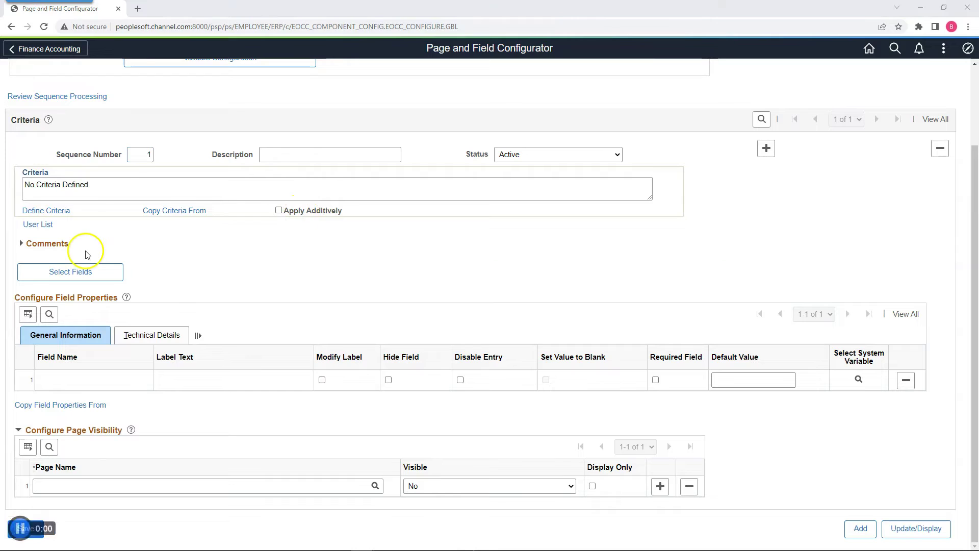
{"action": "left_click", "coordinate": [41, 228]}
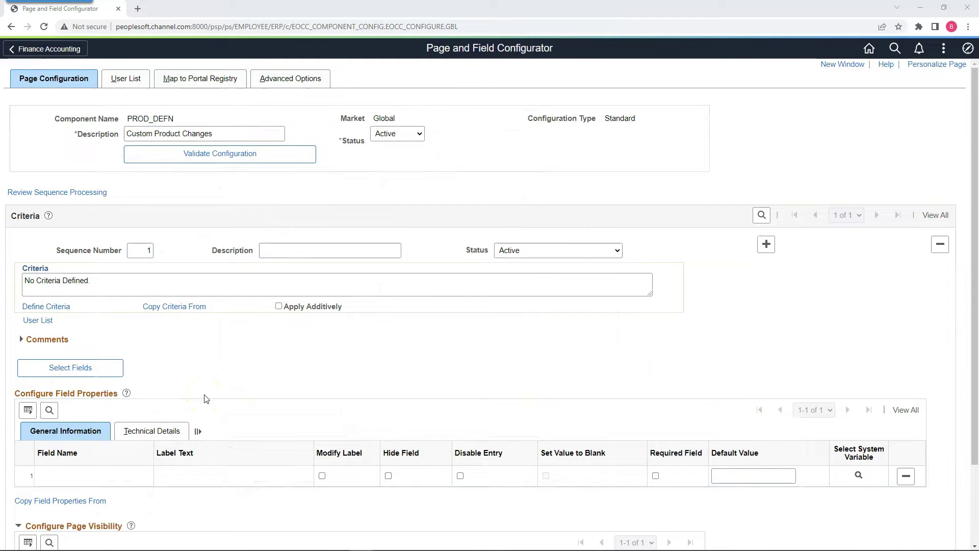
- Search for the configurable fields of primary page 01 - Definition, leaving the secondary page blank
{"action": "left_click", "coordinate": [74, 366]}
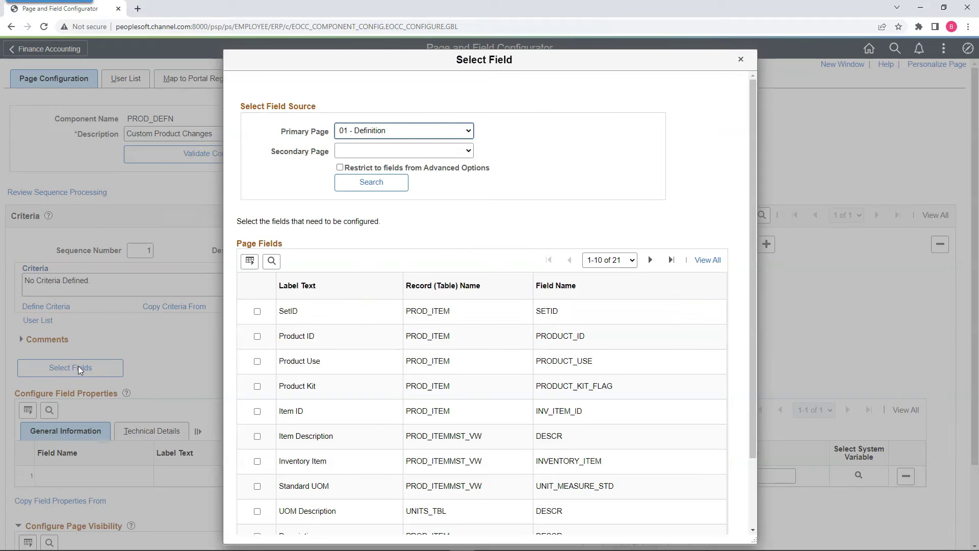
{"action": "left_click", "coordinate": [398, 131]}
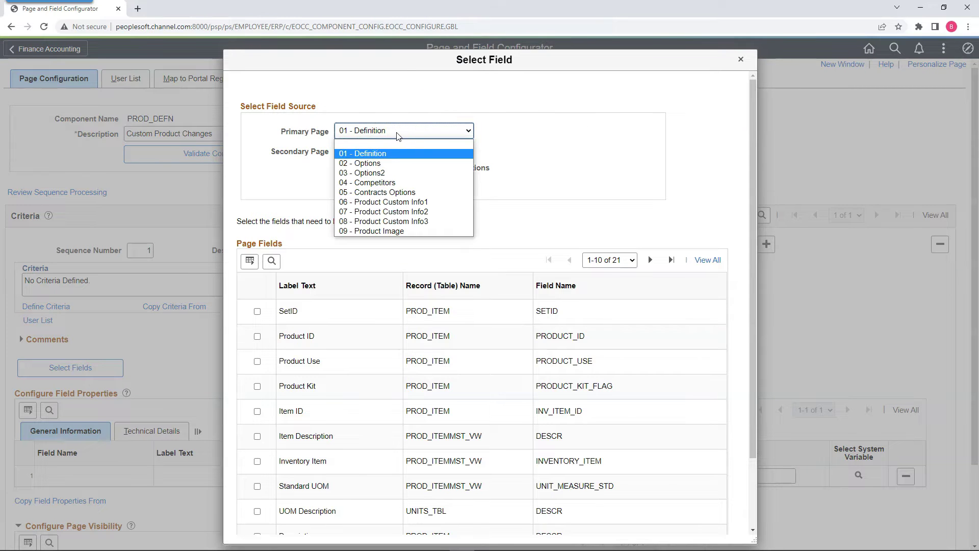
{"action": "left_click", "coordinate": [392, 153]}
{"action": "left_click", "coordinate": [394, 151]}
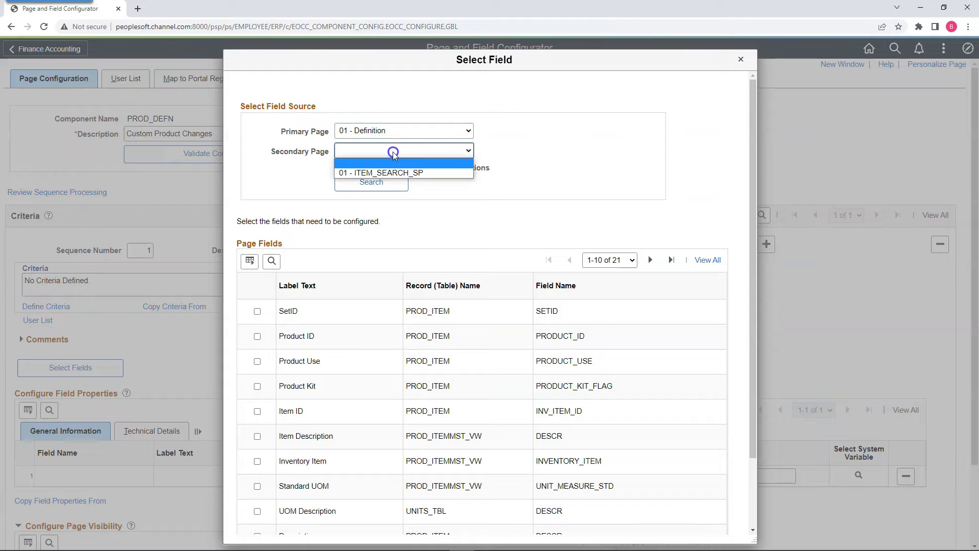
{"action": "left_click", "coordinate": [564, 114]}
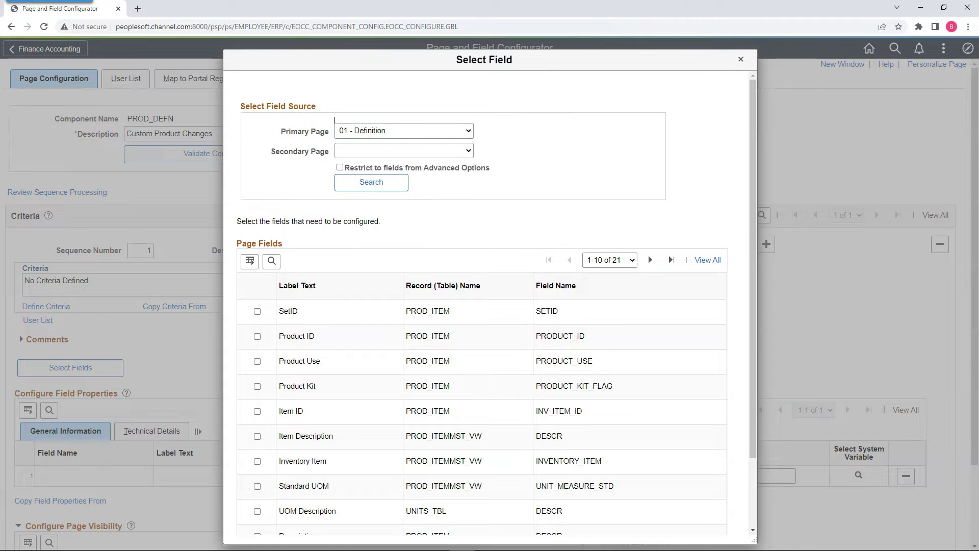
{"action": "left_click", "coordinate": [407, 129]}
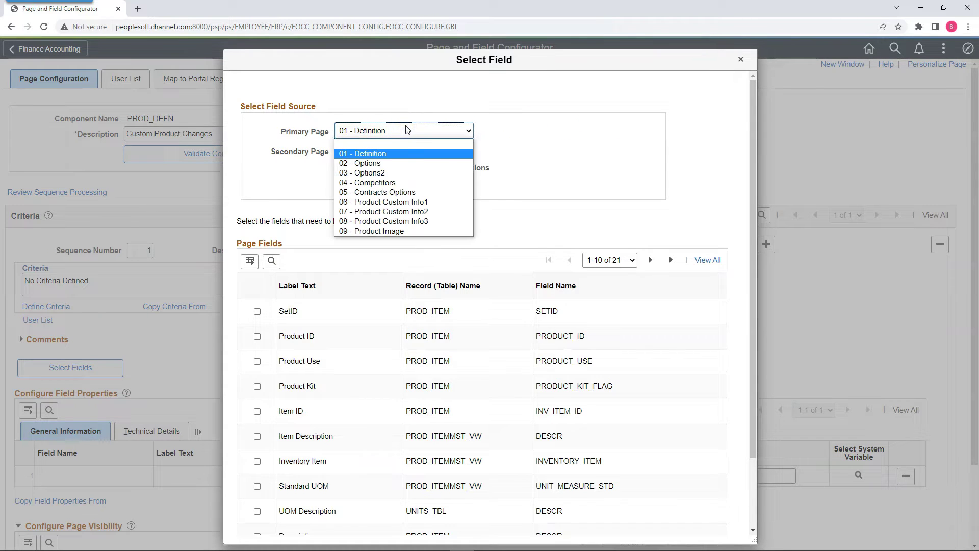
{"action": "left_click", "coordinate": [395, 156]}
{"action": "left_click", "coordinate": [390, 153]}
{"action": "left_click", "coordinate": [371, 182]}
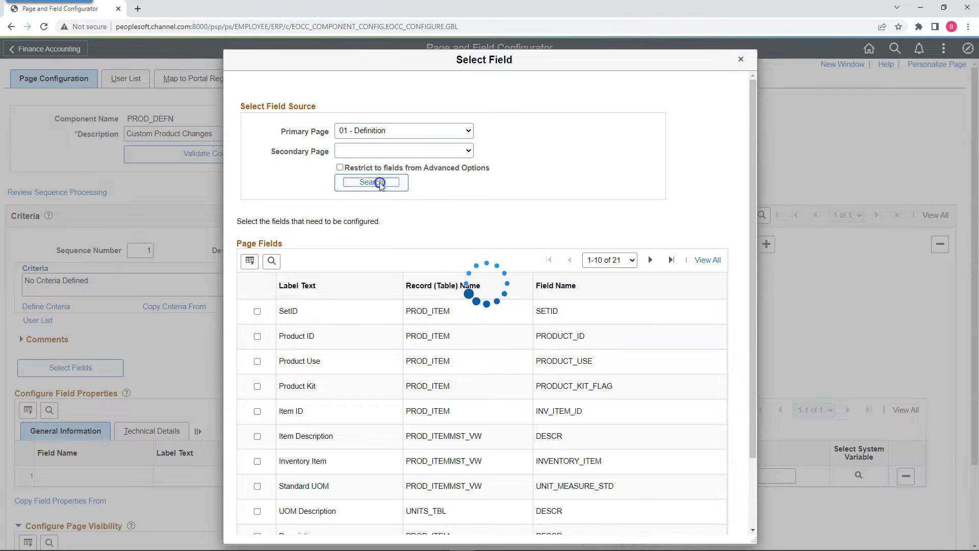
- Add the Model Number, Status and Where Performed fields from the full Definition page field list to the configuration
{"action": "left_click", "coordinate": [712, 249]}
{"action": "scroll", "coordinate": [378, 403], "scroll_direction": "down", "scroll_amount": 2}
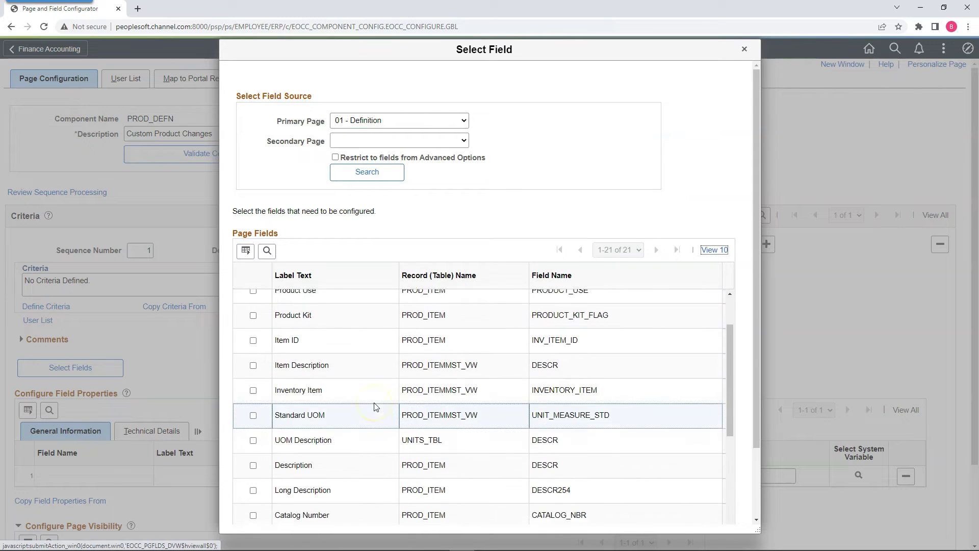
{"action": "left_click", "coordinate": [380, 403]}
{"action": "scroll", "coordinate": [380, 402], "scroll_direction": "down", "scroll_amount": 1}
{"action": "scroll", "coordinate": [380, 403], "scroll_direction": "down", "scroll_amount": 2}
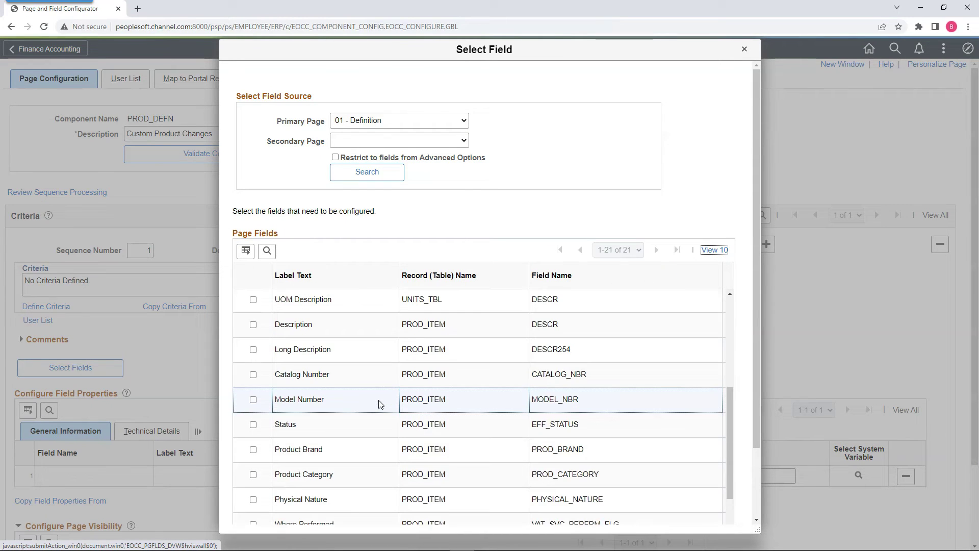
{"action": "left_click", "coordinate": [253, 399]}
{"action": "scroll", "coordinate": [359, 439], "scroll_direction": "down", "scroll_amount": 2}
{"action": "left_click", "coordinate": [253, 460]}
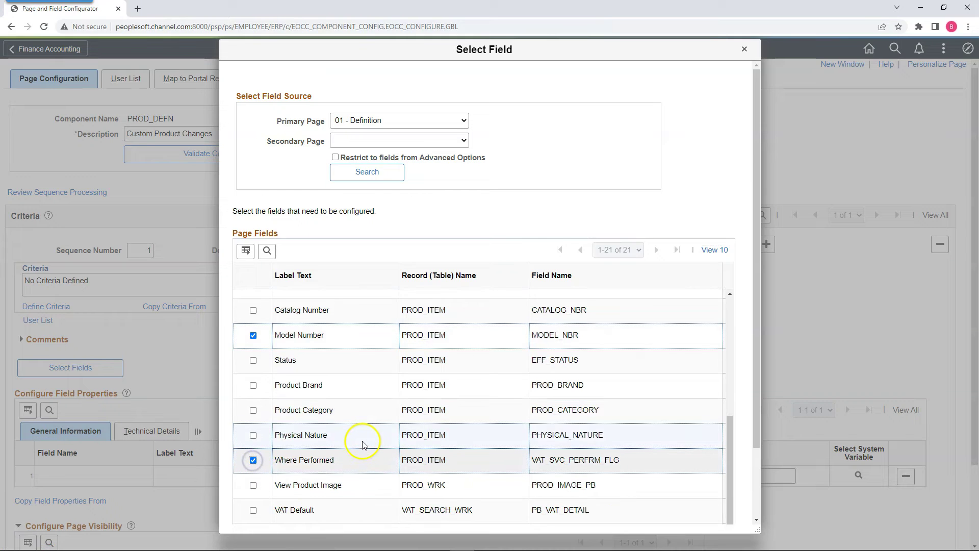
{"action": "left_click", "coordinate": [254, 361]}
{"action": "scroll", "coordinate": [449, 408], "scroll_direction": "down", "scroll_amount": 1}
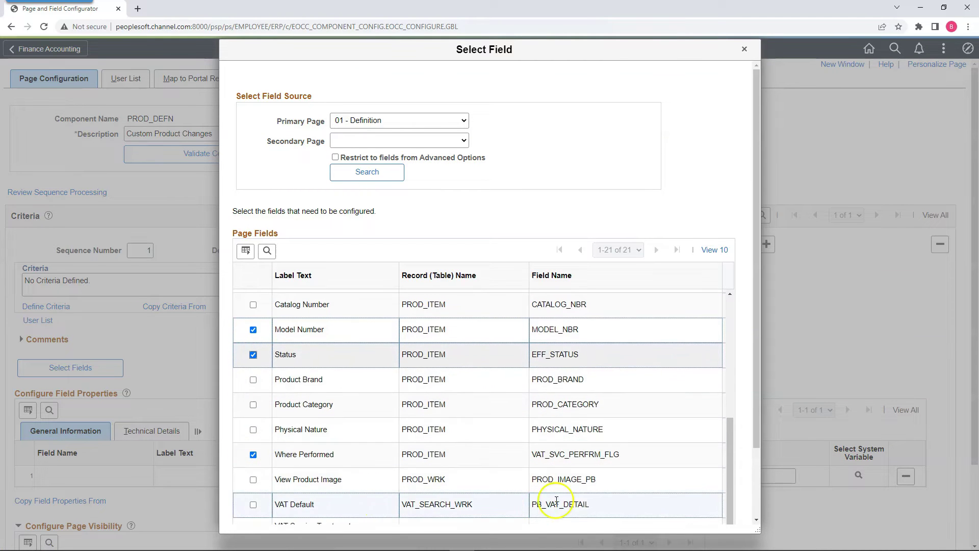
{"action": "scroll", "coordinate": [759, 485], "scroll_direction": "down", "scroll_amount": 3}
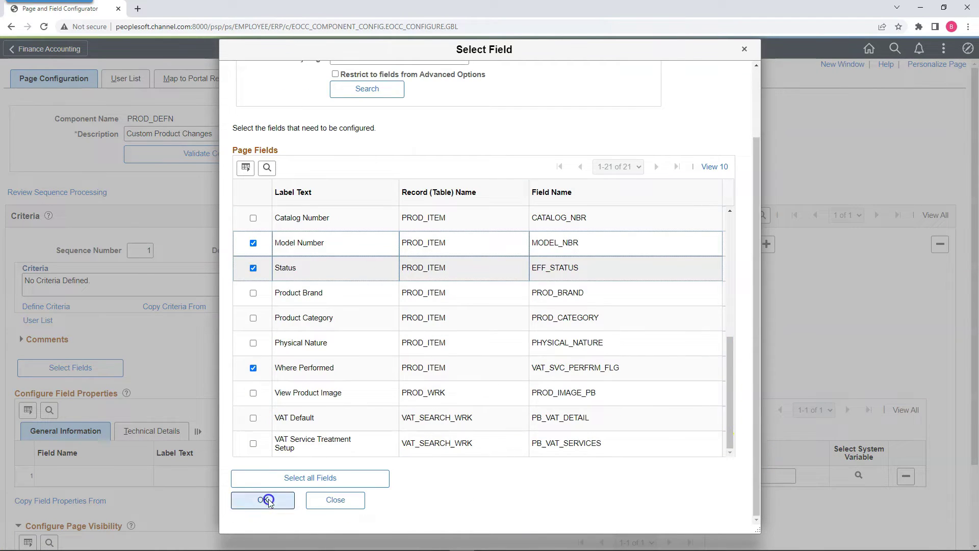
{"action": "left_click", "coordinate": [262, 498]}
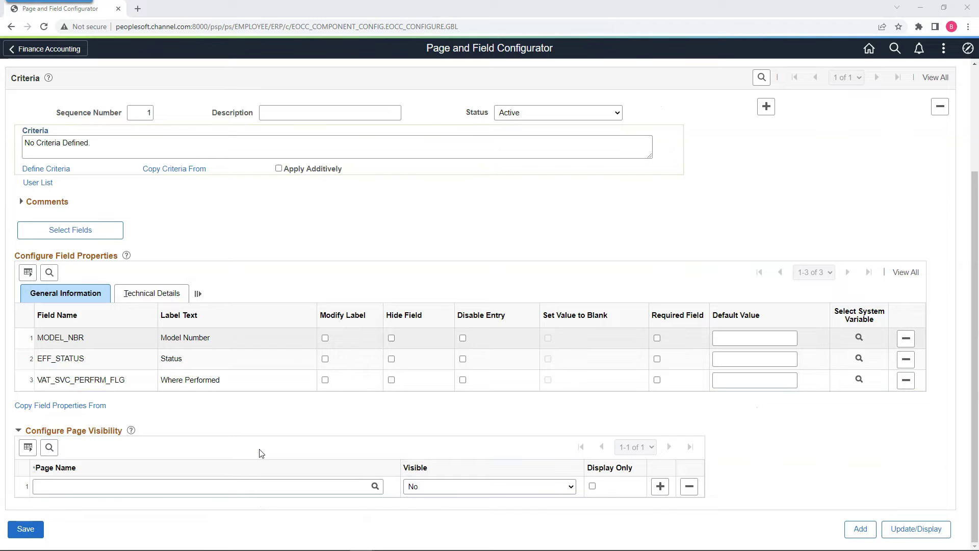
- Enable label modification for the MODEL_NBR field and change its label text to "Part Number"
{"action": "left_click", "coordinate": [205, 355]}
{"action": "left_click", "coordinate": [326, 339]}
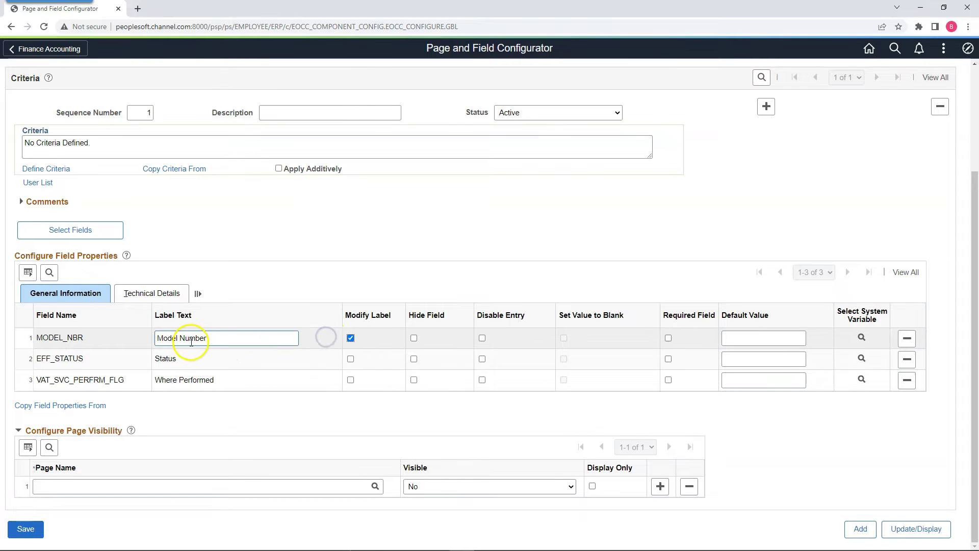
{"action": "left_click", "coordinate": [176, 337]}
{"action": "double_click", "coordinate": [170, 337]}
{"action": "type", "text": "Part"}
{"action": "left_click", "coordinate": [159, 411]}
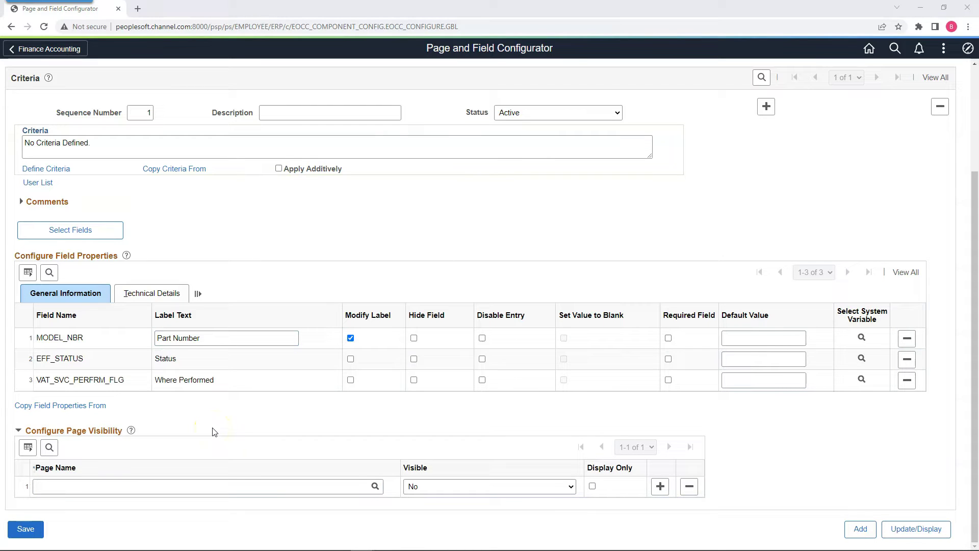
- Disable entry for the EFF_STATUS field and make the VAT_SVC_PERFRM_FLG field required
{"action": "left_click_drag", "start_coordinate": [188, 359], "coordinate": [147, 361]}
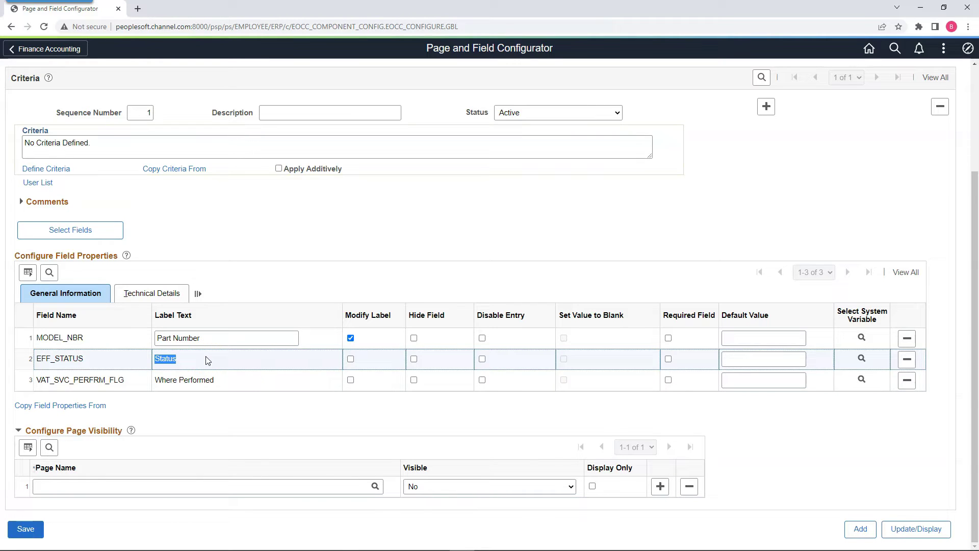
{"action": "left_click", "coordinate": [484, 360]}
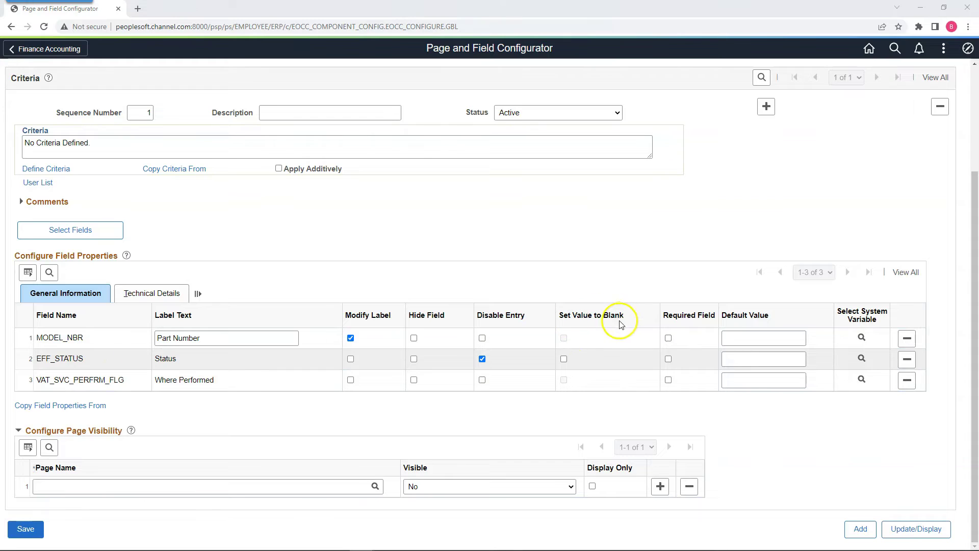
{"action": "left_click", "coordinate": [581, 363]}
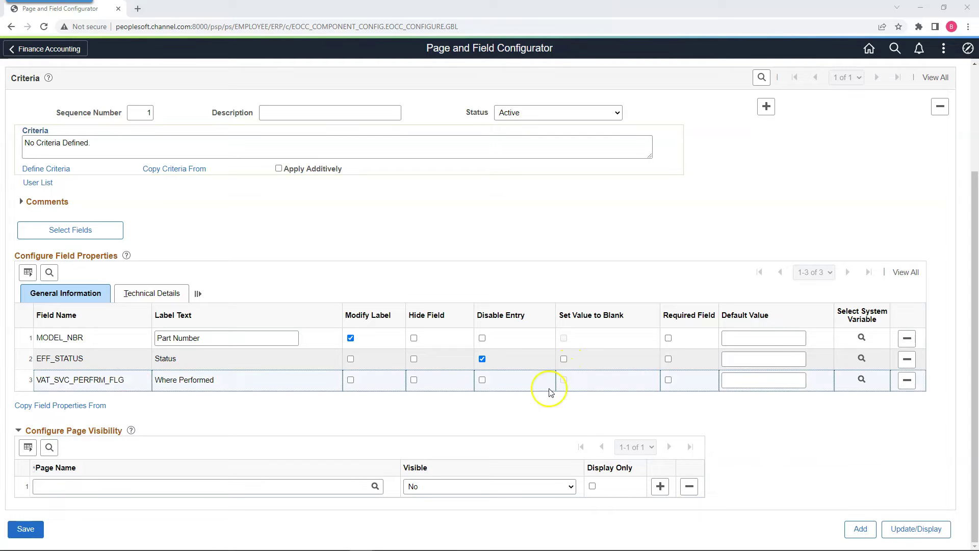
{"action": "left_click", "coordinate": [669, 380]}
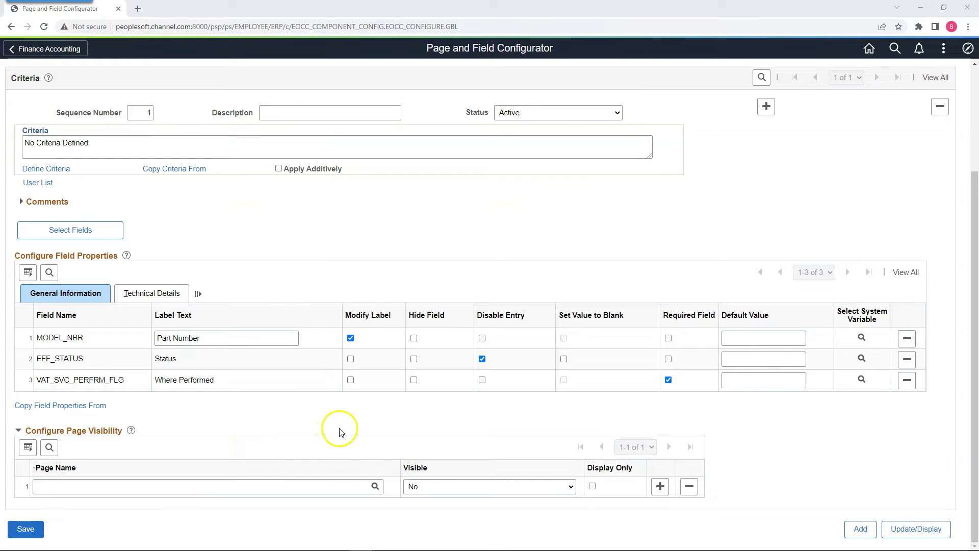
- Add page PROD_GEN_INFO2 to the page visibility settings as display only, with Visible set to Yes
{"action": "left_click", "coordinate": [375, 487]}
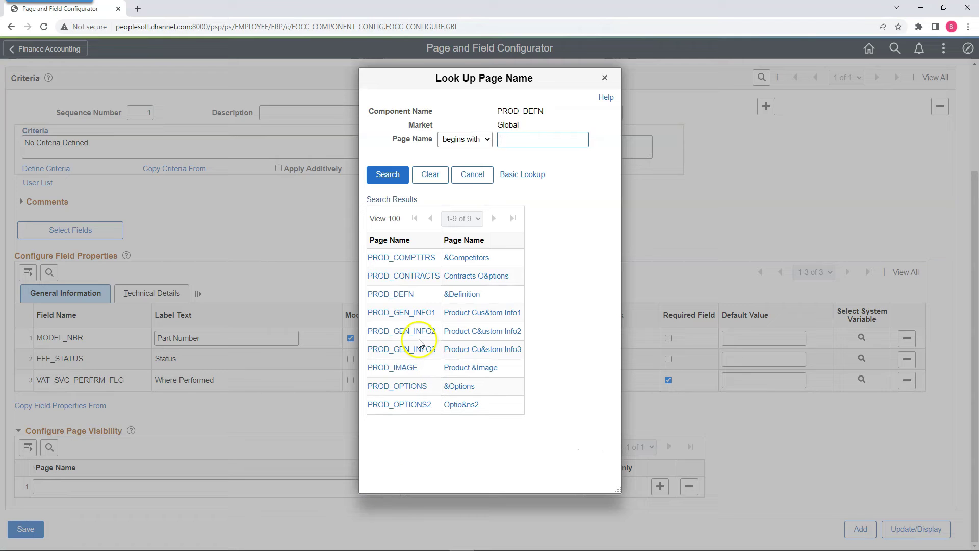
{"action": "left_click", "coordinate": [419, 334]}
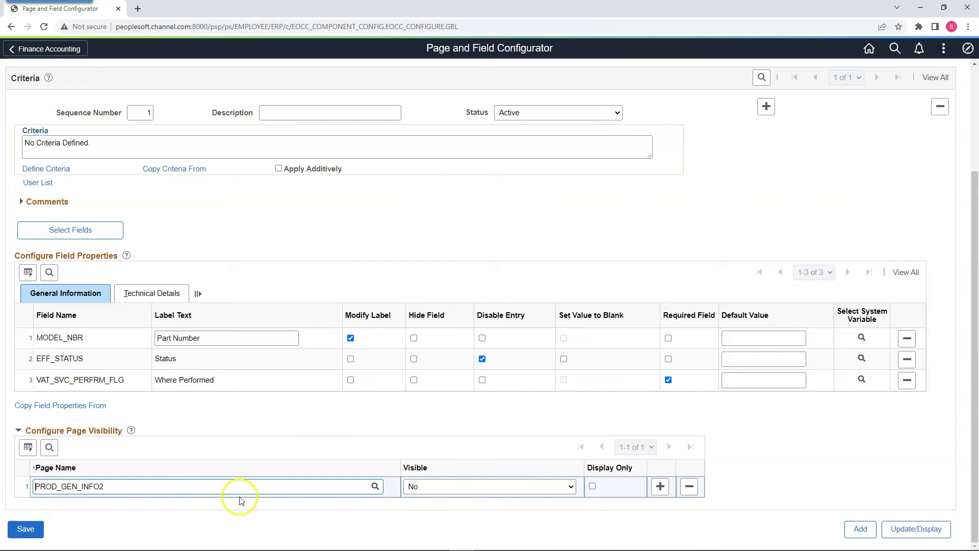
{"action": "left_click", "coordinate": [593, 486]}
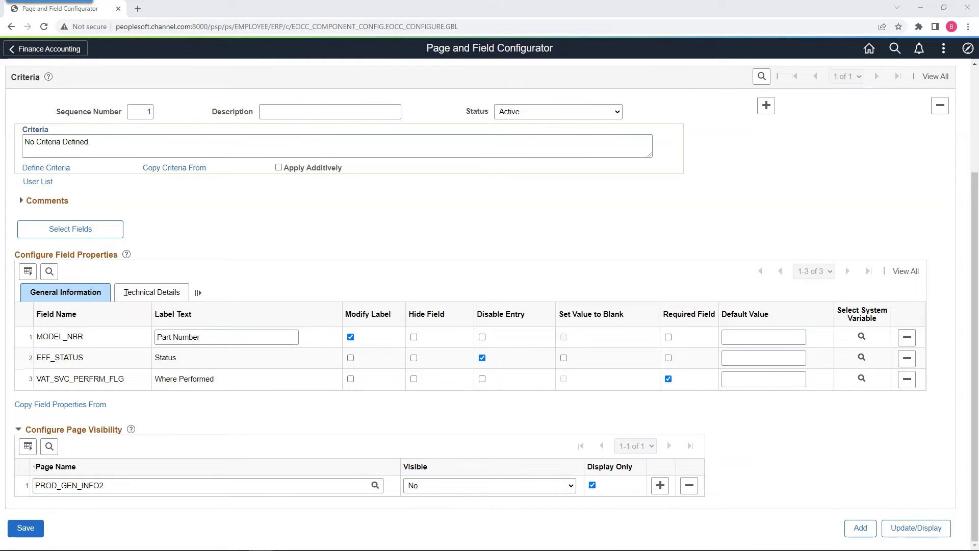
{"action": "left_click", "coordinate": [437, 485]}
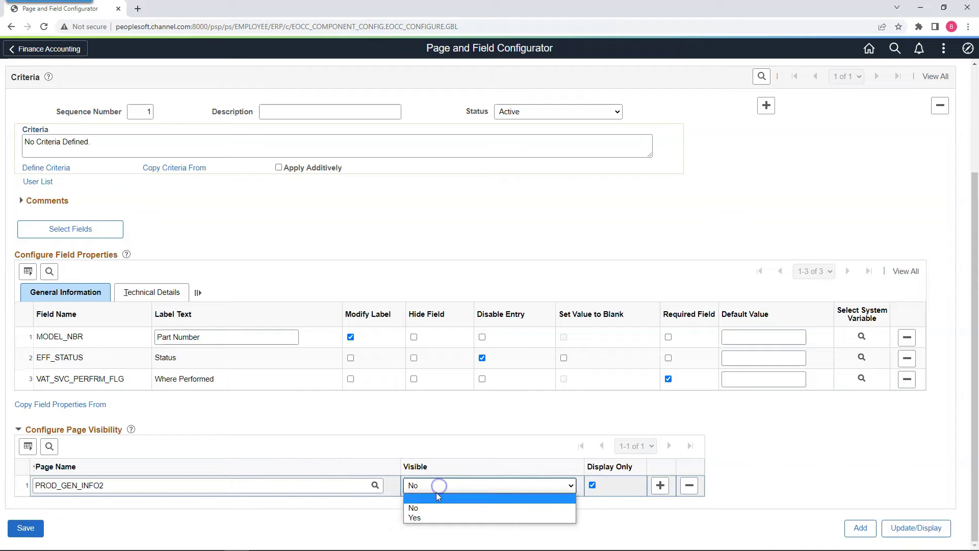
{"action": "left_click", "coordinate": [430, 517]}
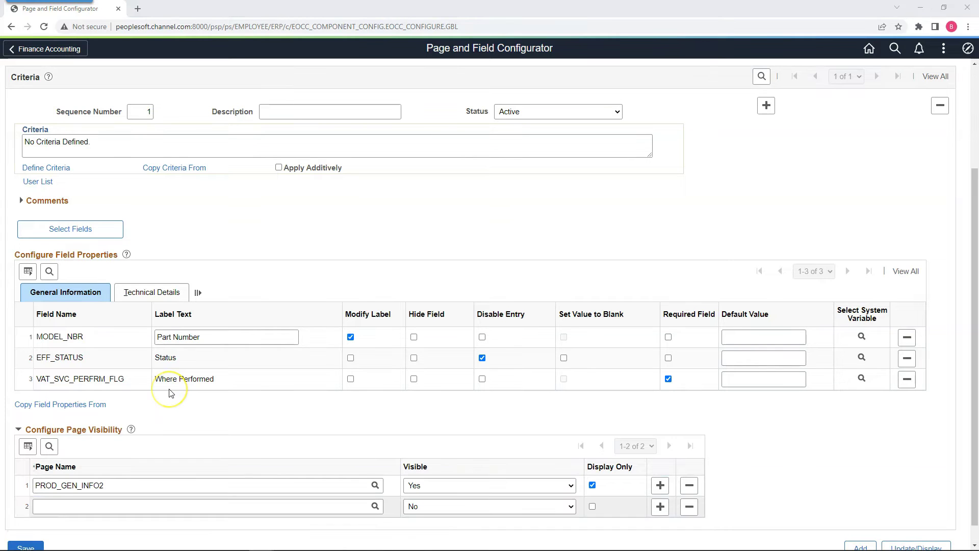
- Add page PROD_GEN_INFO3 in the second page visibility row, keeping Visible at No
{"action": "left_click", "coordinate": [375, 506]}
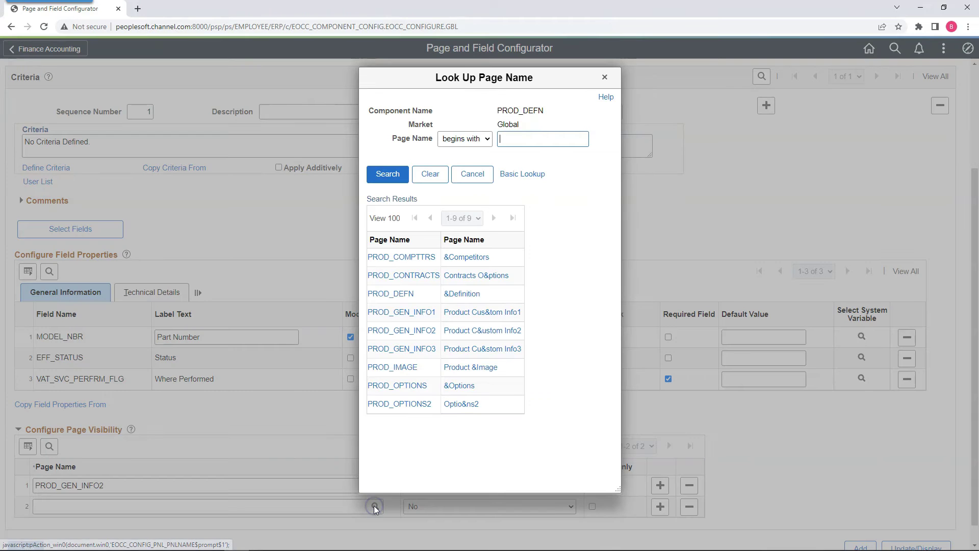
{"action": "left_click", "coordinate": [411, 355]}
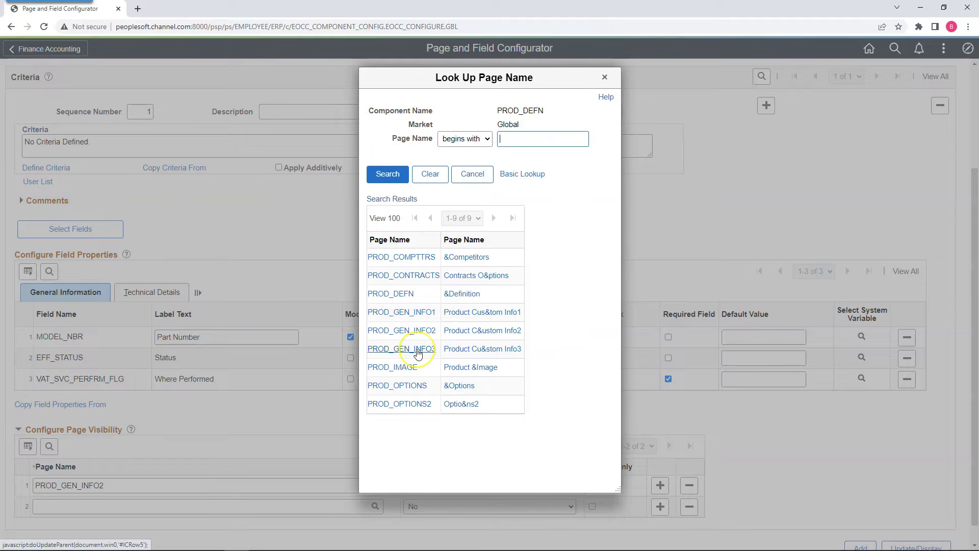
{"action": "left_click", "coordinate": [418, 351]}
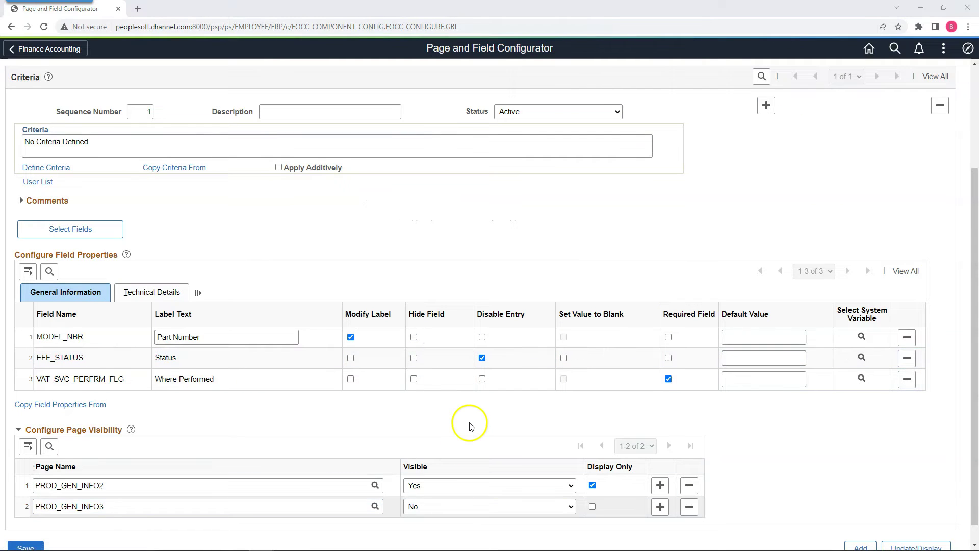
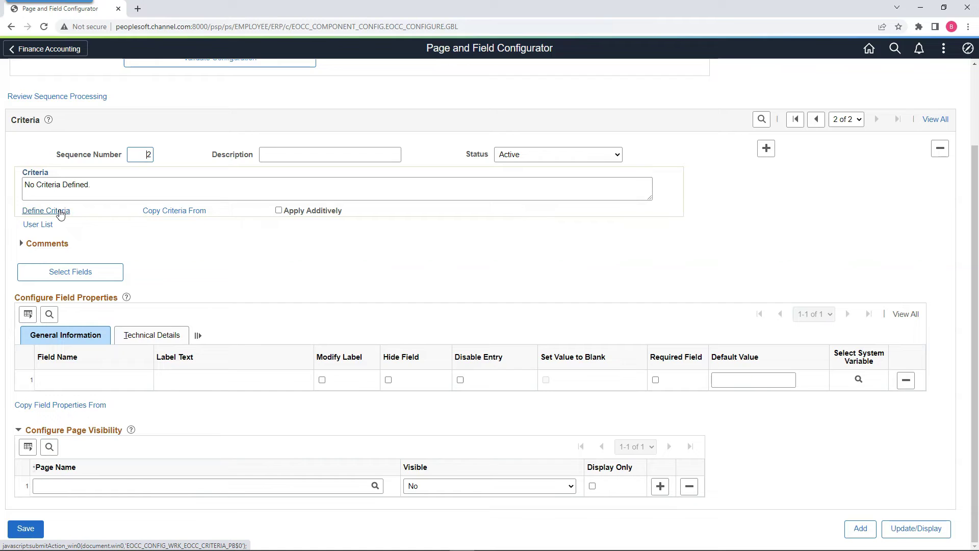
- Add the Product Kit field from the Definition page to the criteria definition of sequence 2
{"action": "left_click", "coordinate": [59, 214]}
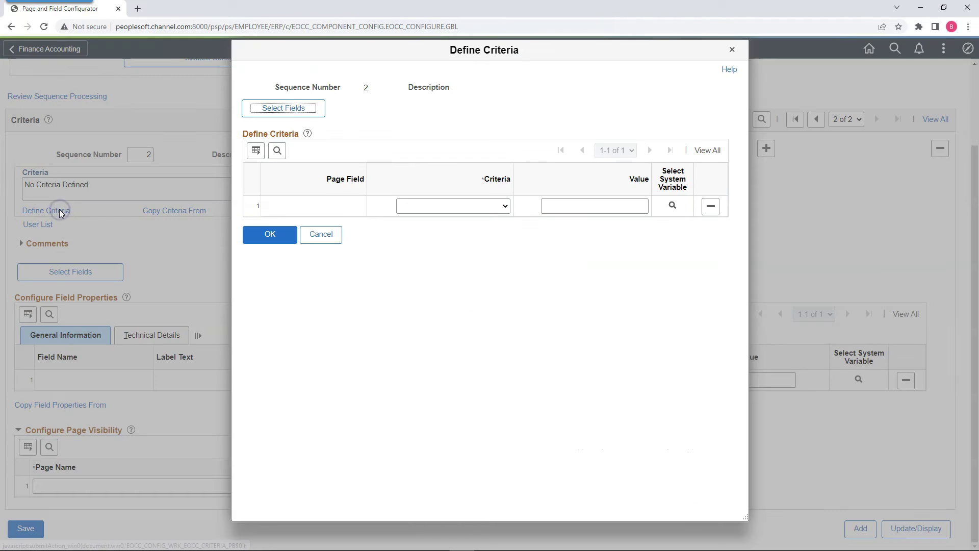
{"action": "left_click", "coordinate": [307, 110]}
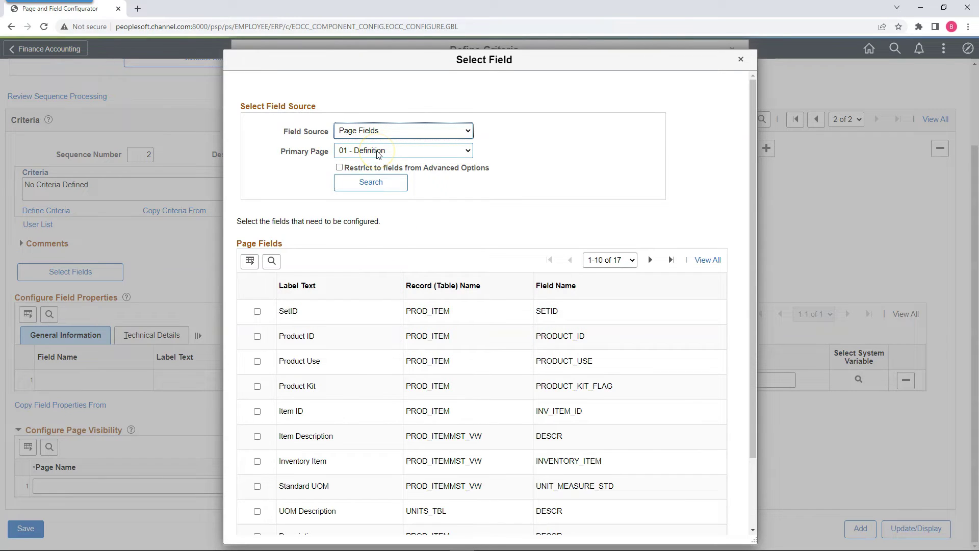
{"action": "scroll", "coordinate": [459, 286], "scroll_direction": "down", "scroll_amount": 1}
{"action": "left_click", "coordinate": [708, 227]}
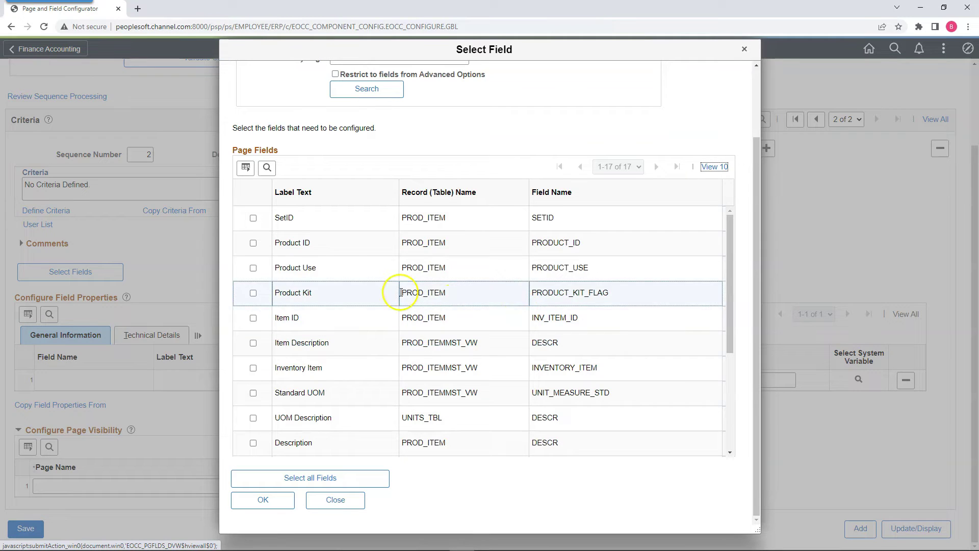
{"action": "left_click", "coordinate": [253, 292]}
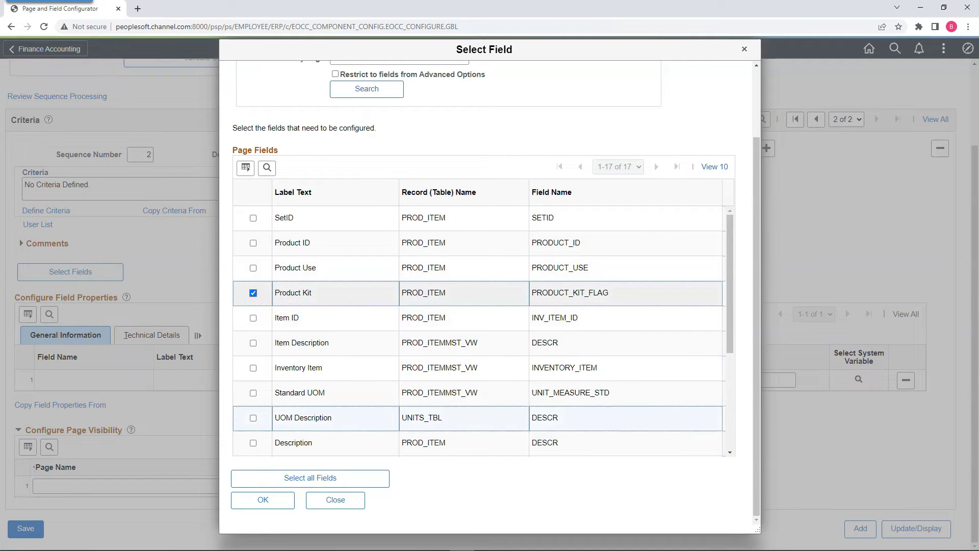
{"action": "left_click", "coordinate": [261, 499]}
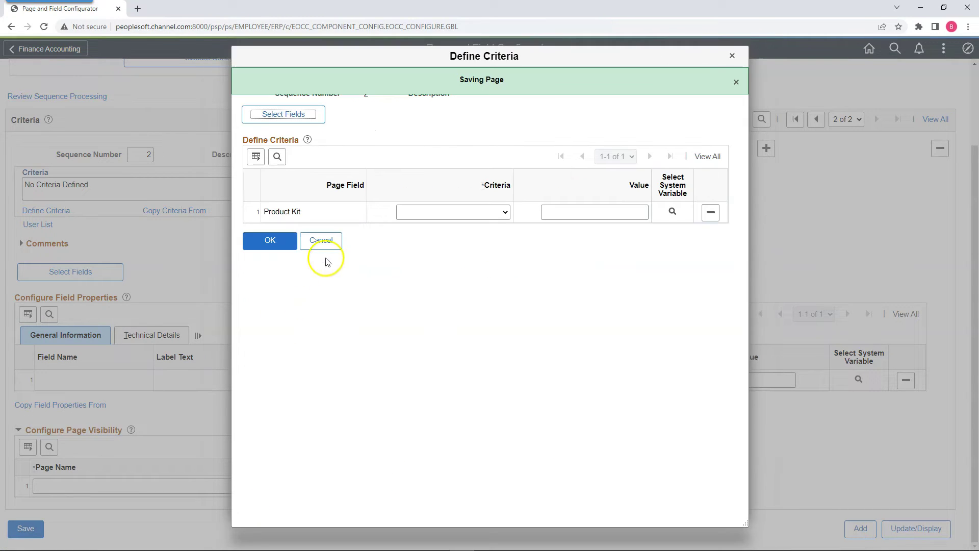
- Define the sequence 2 criterion as Product Kit Equals Y and accept it
{"action": "left_click", "coordinate": [454, 211]}
{"action": "left_click", "coordinate": [435, 292]}
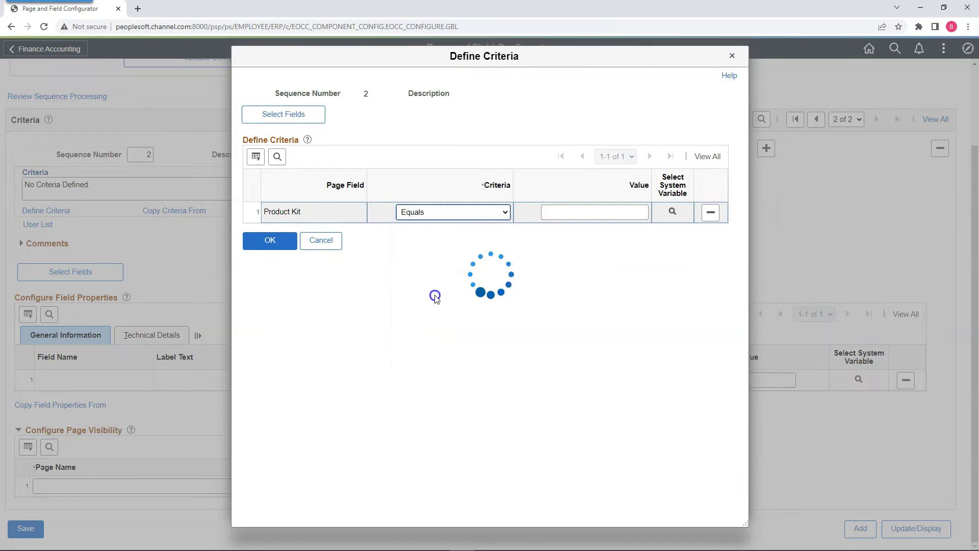
{"action": "left_click", "coordinate": [566, 213]}
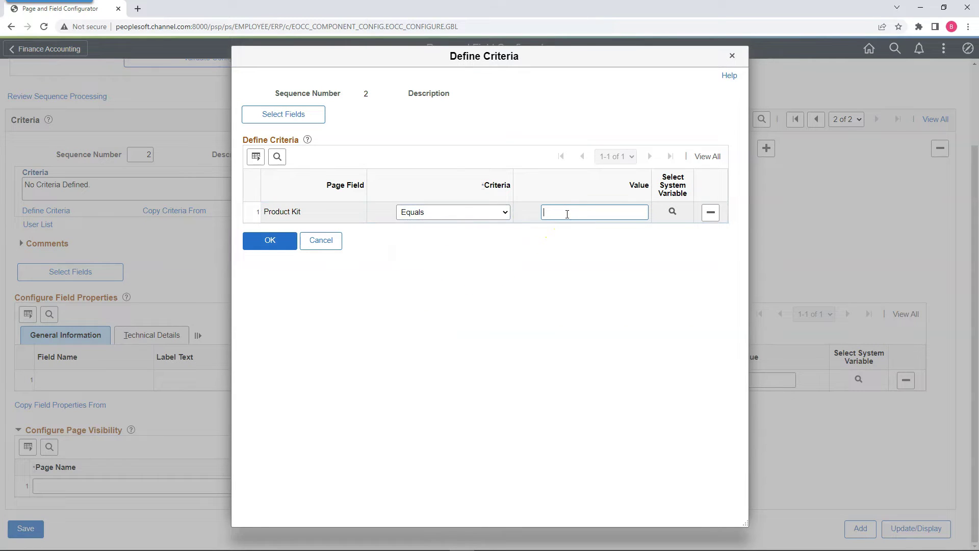
{"action": "left_click", "coordinate": [270, 240]}
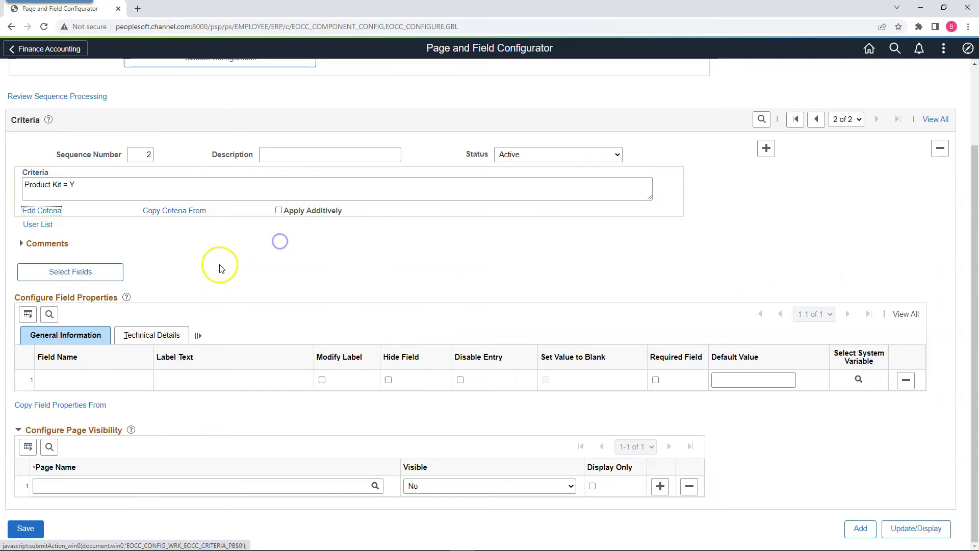
- Add the Catalog Number field from the Definition page to the sequence 2 field properties and set it to Hide Field
{"action": "left_click", "coordinate": [97, 276]}
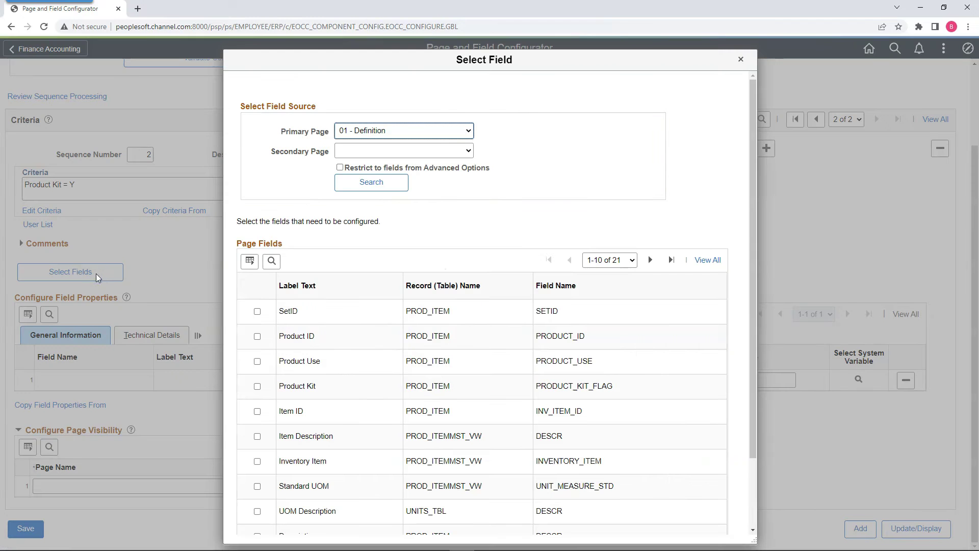
{"action": "scroll", "coordinate": [612, 367], "scroll_direction": "down", "scroll_amount": 2}
{"action": "left_click", "coordinate": [708, 180]}
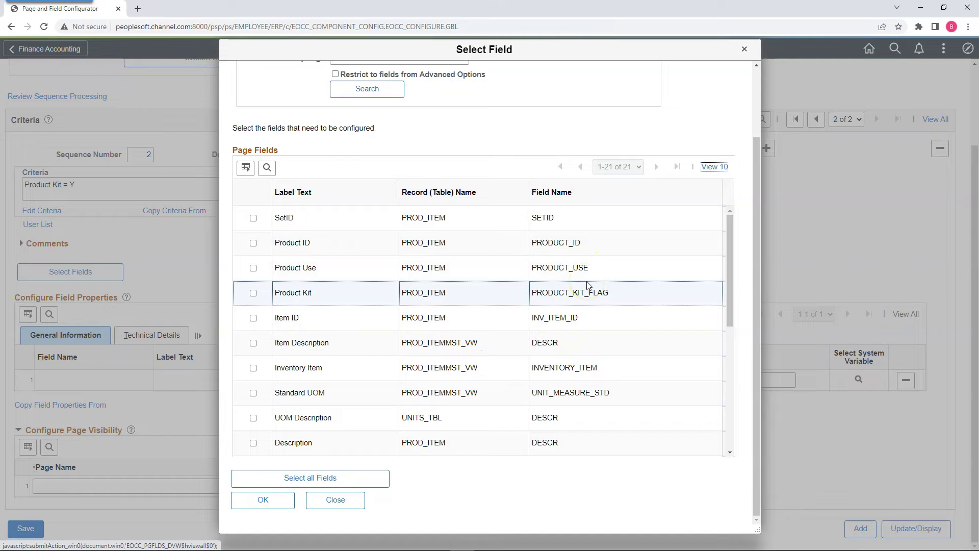
{"action": "key", "text": "ctrl+f"}
{"action": "type", "text": "cat"}
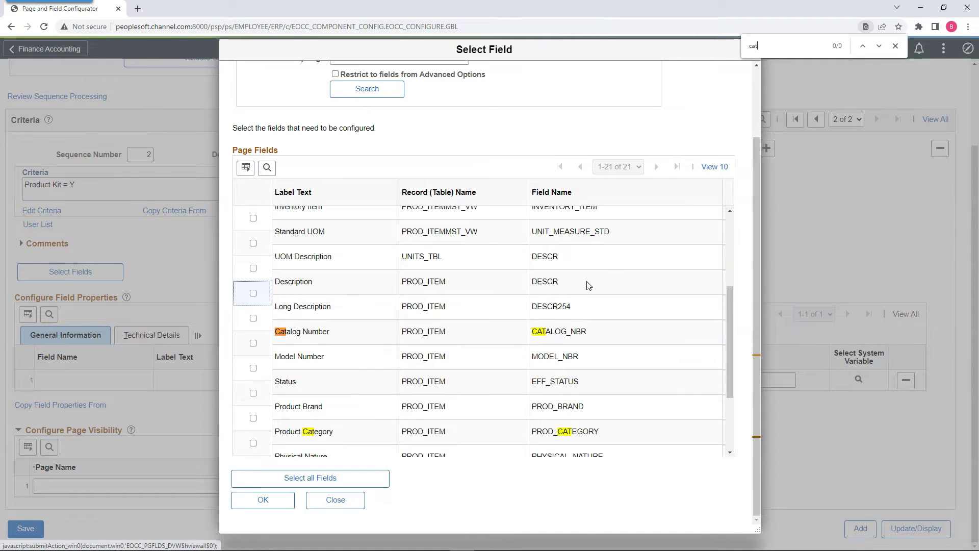
{"action": "left_click", "coordinate": [437, 254]}
{"action": "left_click", "coordinate": [253, 332]}
{"action": "left_click", "coordinate": [263, 500]}
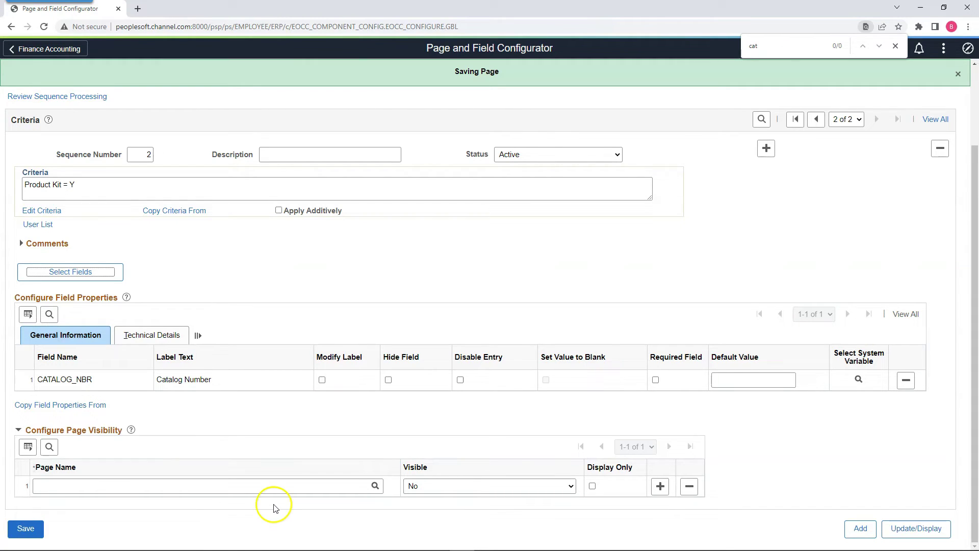
{"action": "left_click", "coordinate": [388, 380]}
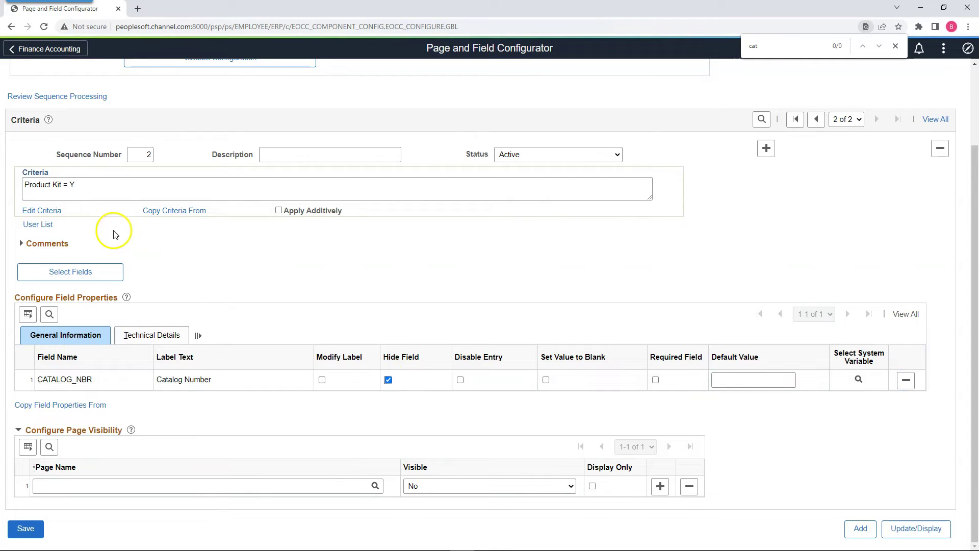
- Turn on Apply Additively for the Product Kit = Y criteria of sequence 2
{"action": "triple_click", "coordinate": [47, 185]}
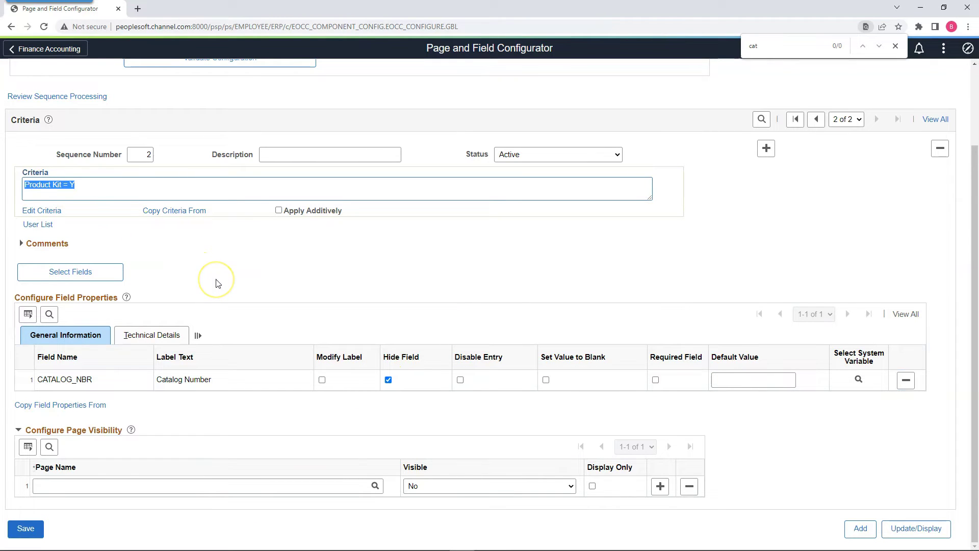
{"action": "scroll", "coordinate": [218, 283], "scroll_direction": "up", "scroll_amount": 1}
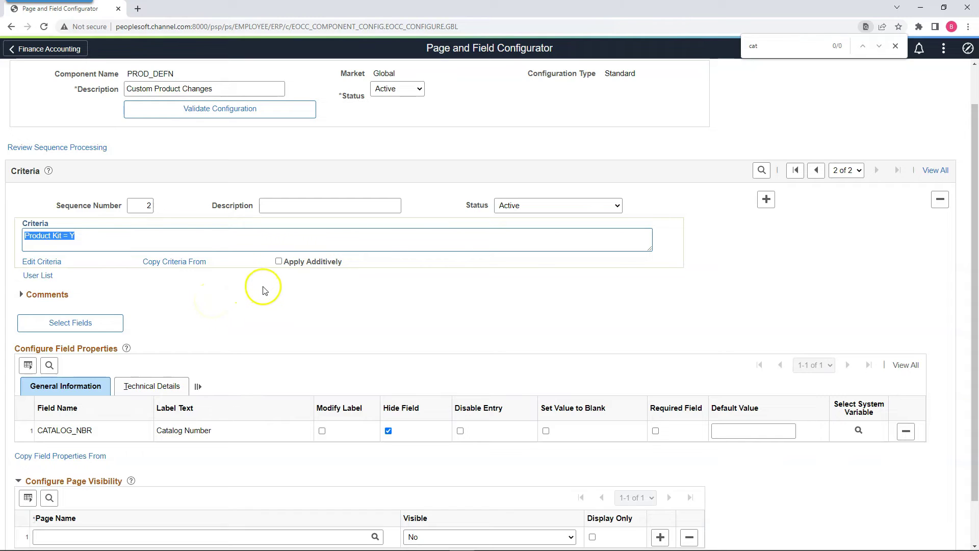
{"action": "left_click", "coordinate": [278, 262]}
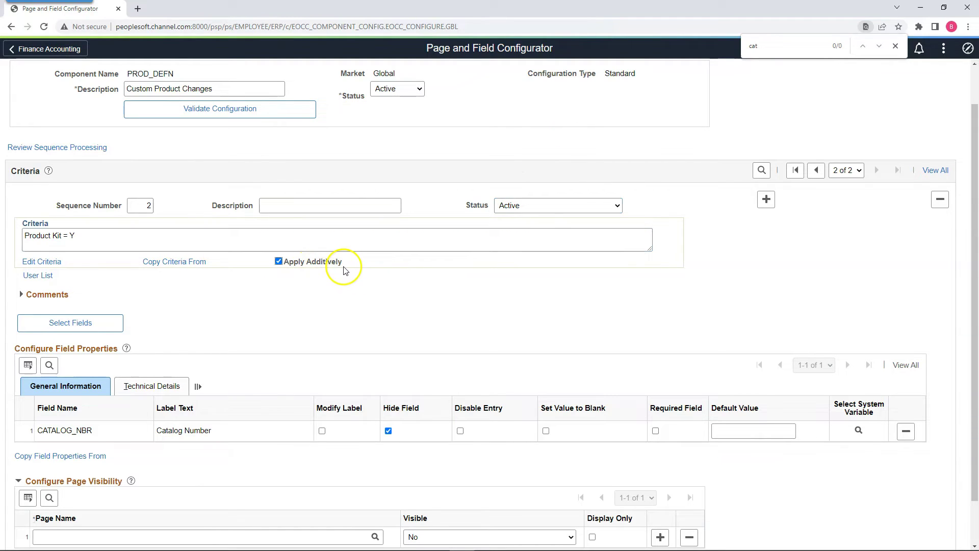
{"action": "left_click", "coordinate": [263, 197]}
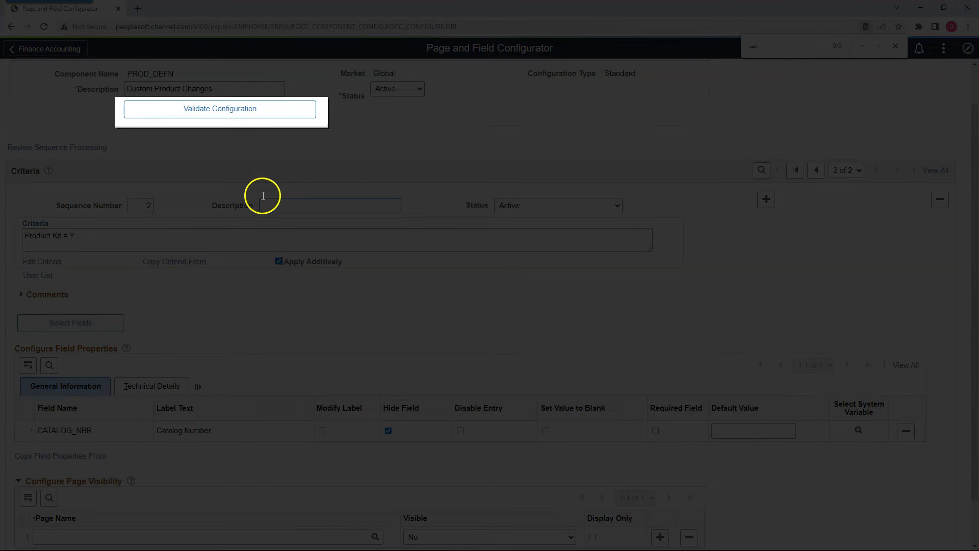
- Validate the PROD_DEFN configuration and close the validation message
{"action": "left_click", "coordinate": [210, 156]}
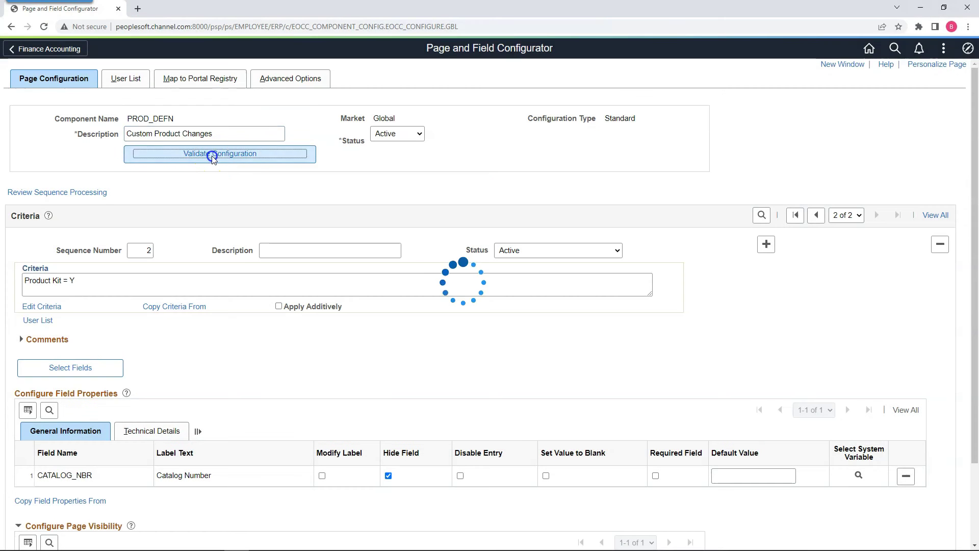
{"action": "left_click_drag", "start_coordinate": [401, 260], "coordinate": [458, 260]}
{"action": "left_click_drag", "start_coordinate": [413, 295], "coordinate": [531, 298]}
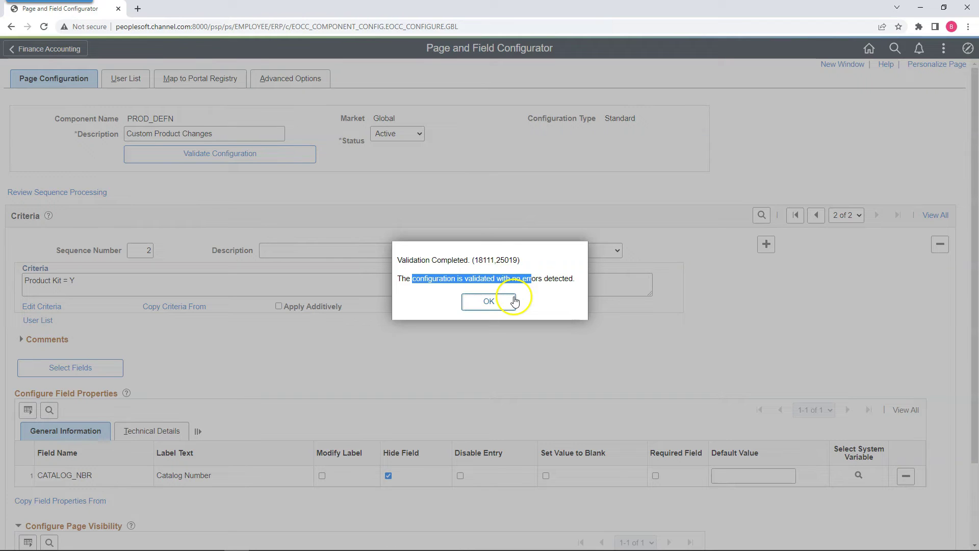
{"action": "left_click", "coordinate": [514, 301]}
- Map the configuration to the portal registry by applying it to the EMPLOYEE portal entry for Define Product and Attributes
{"action": "left_click", "coordinate": [198, 78]}
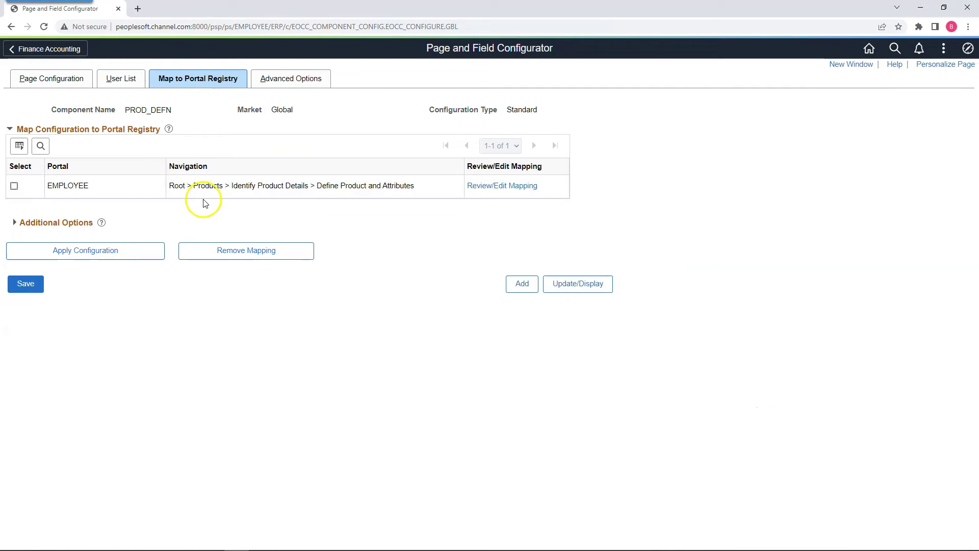
{"action": "double_click", "coordinate": [147, 110]}
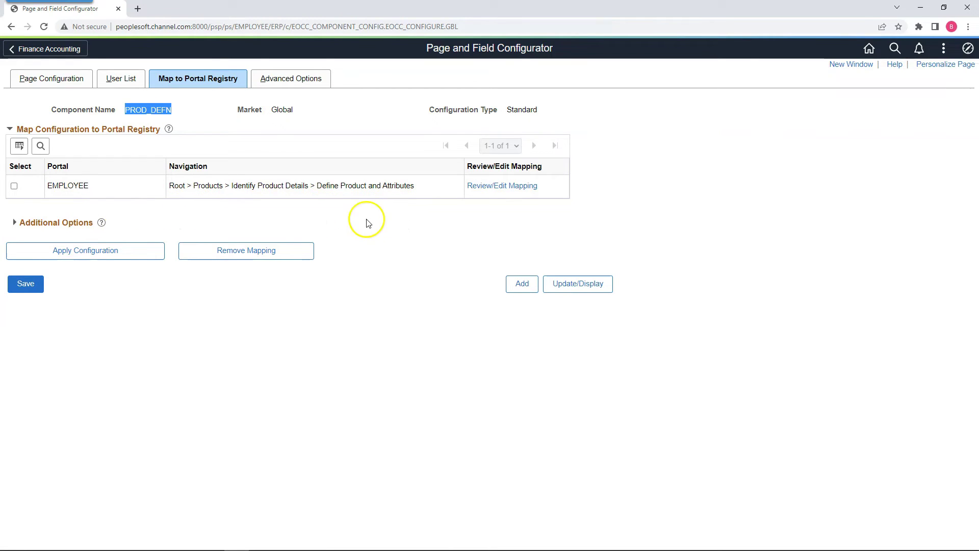
{"action": "left_click", "coordinate": [15, 187]}
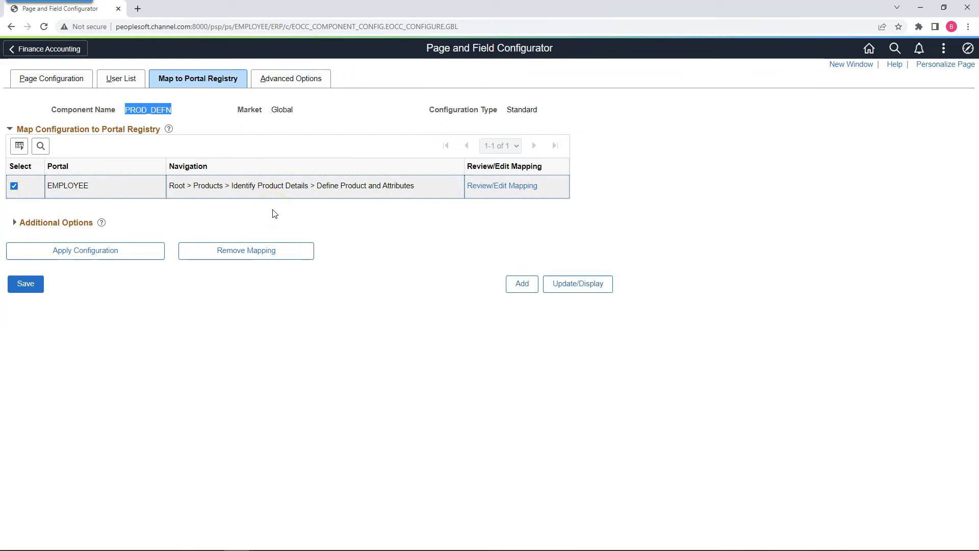
{"action": "left_click_drag", "start_coordinate": [169, 185], "coordinate": [389, 186]}
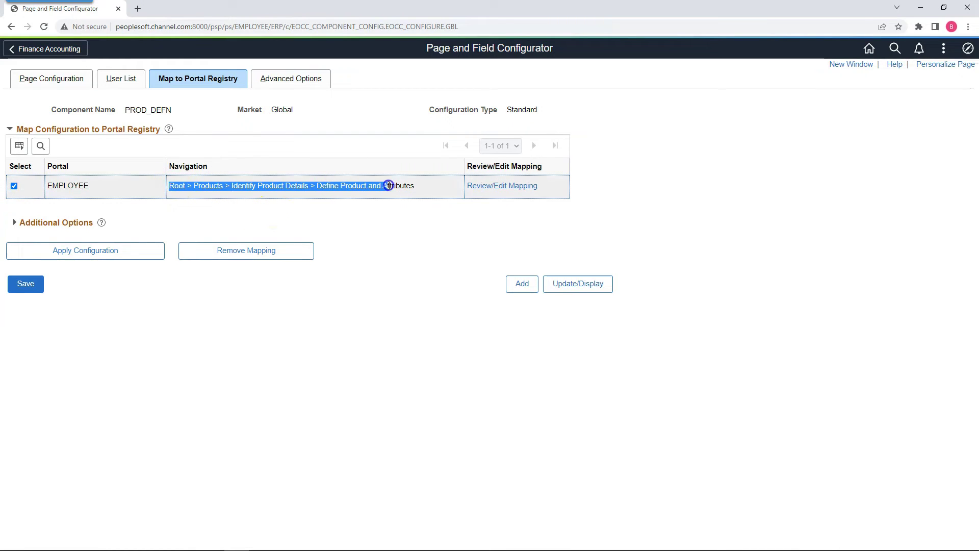
{"action": "left_click", "coordinate": [112, 255]}
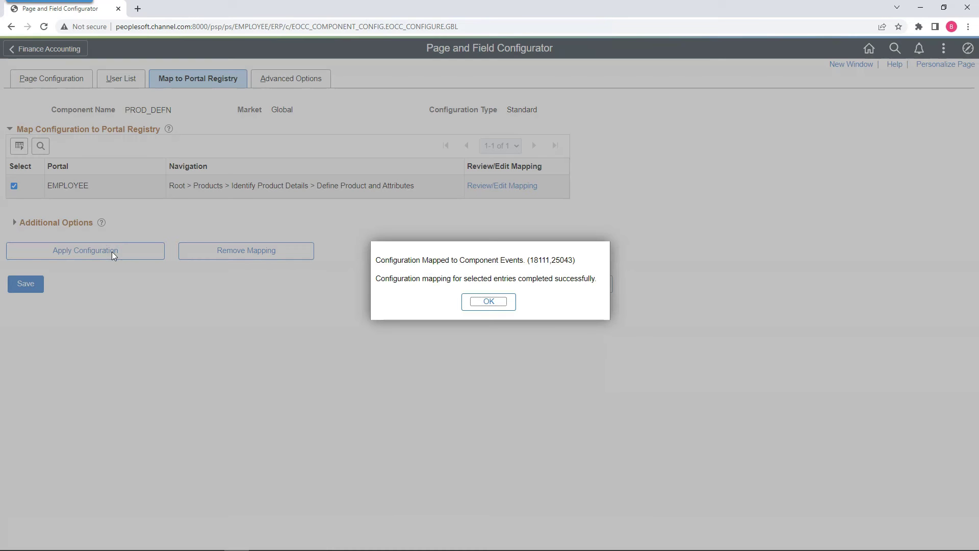
{"action": "left_click_drag", "start_coordinate": [380, 260], "coordinate": [512, 273]}
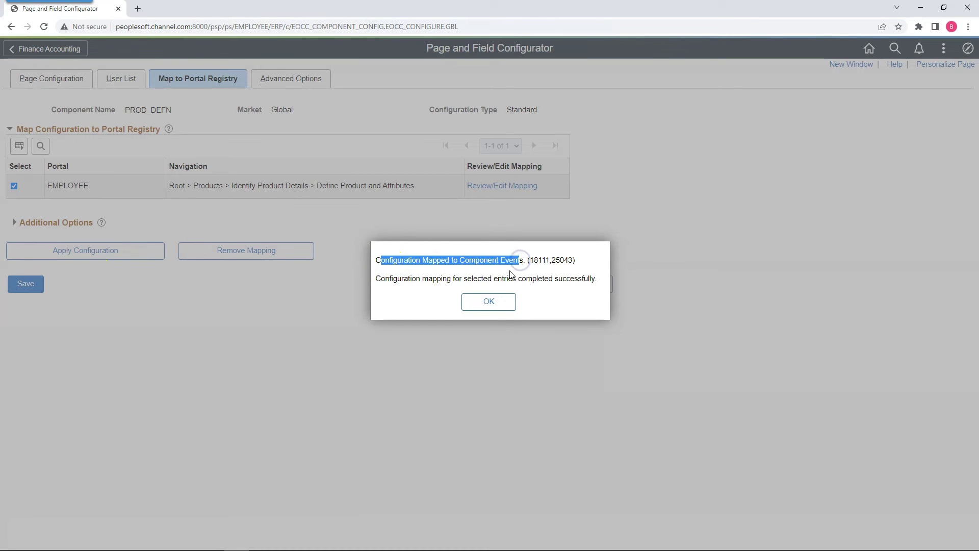
{"action": "left_click", "coordinate": [474, 275]}
{"action": "left_click", "coordinate": [490, 302]}
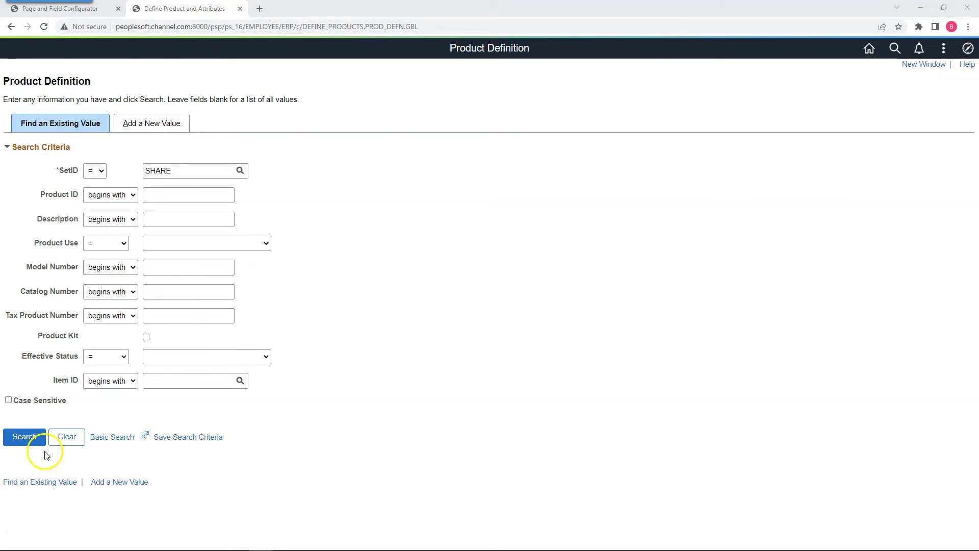
- Search the SHARE products, open product 10002 and check its Status, Part Number and Where Performed fields
{"action": "left_click", "coordinate": [26, 437]}
{"action": "scroll", "coordinate": [224, 439], "scroll_direction": "down", "scroll_amount": 4}
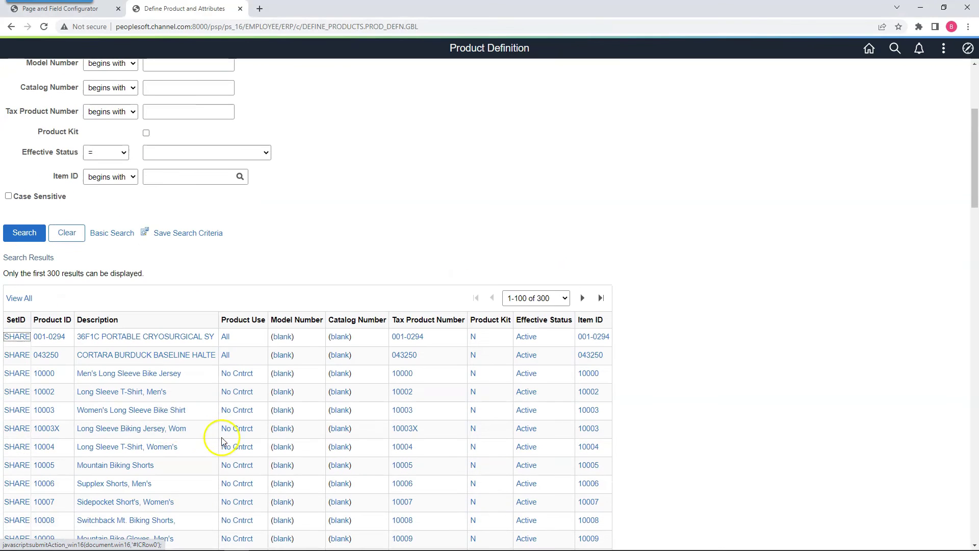
{"action": "left_click", "coordinate": [43, 391]}
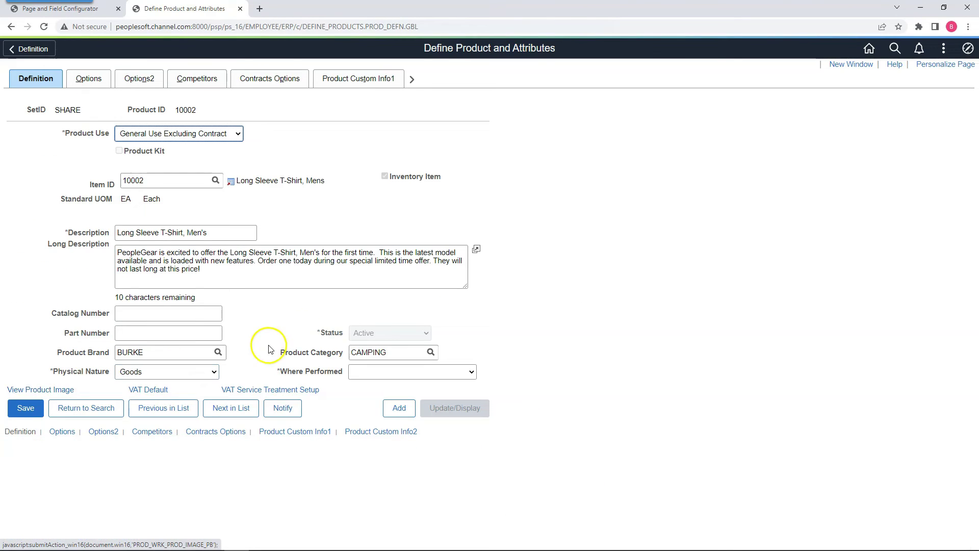
{"action": "left_click_drag", "start_coordinate": [317, 332], "coordinate": [347, 333]}
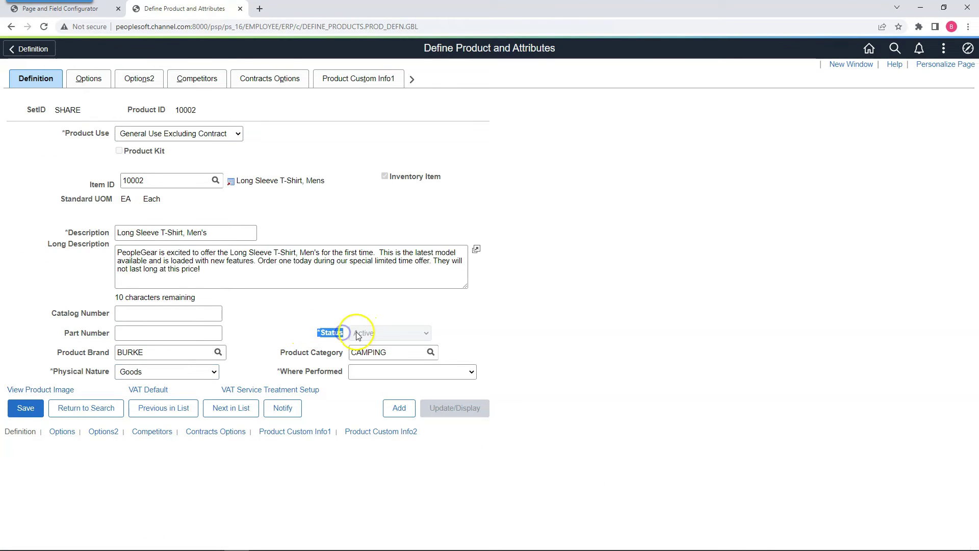
{"action": "left_click_drag", "start_coordinate": [64, 333], "coordinate": [103, 336]}
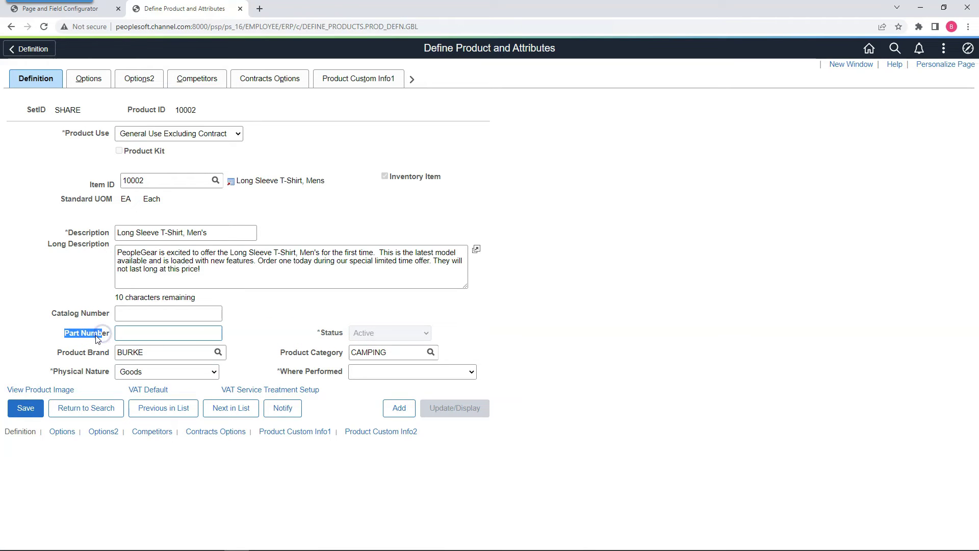
{"action": "left_click_drag", "start_coordinate": [278, 373], "coordinate": [335, 383]}
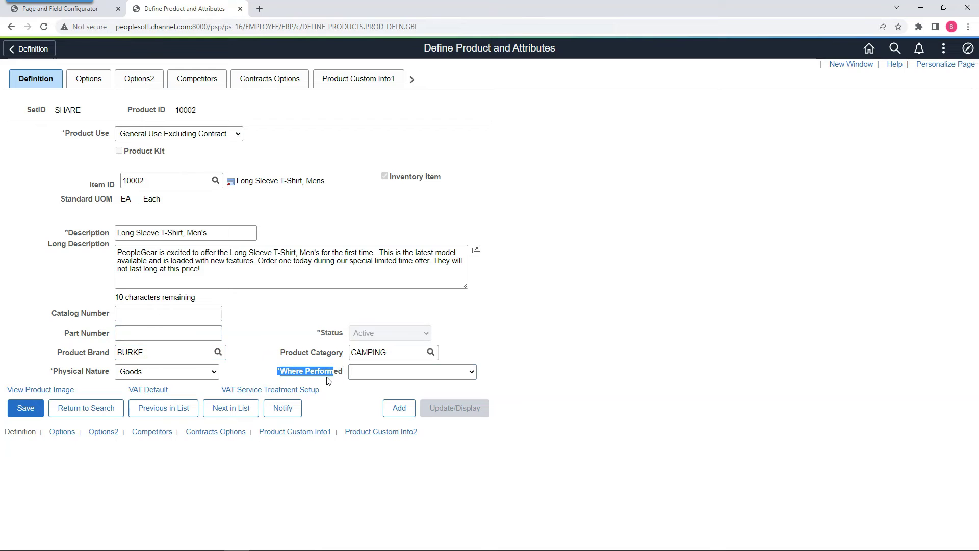
- Review the Product Custom Info2 page of product 10002 and which custom info pages are available
{"action": "left_click", "coordinate": [412, 79]}
{"action": "left_click", "coordinate": [350, 87]}
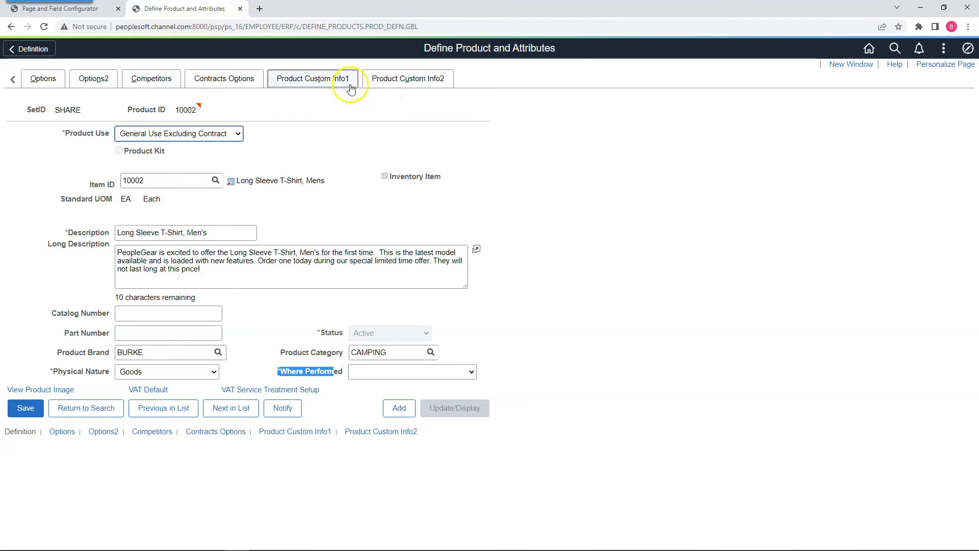
{"action": "left_click", "coordinate": [402, 78]}
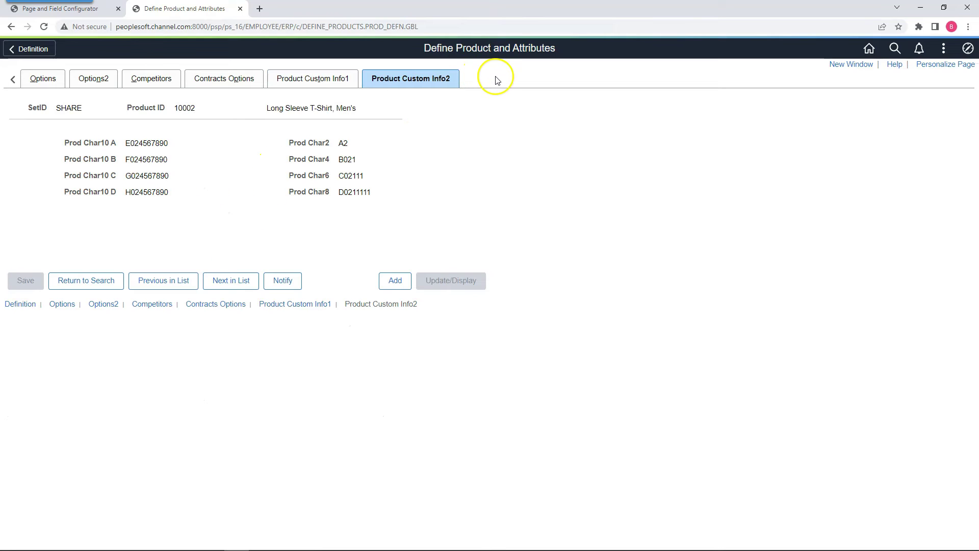
{"action": "left_click", "coordinate": [12, 80]}
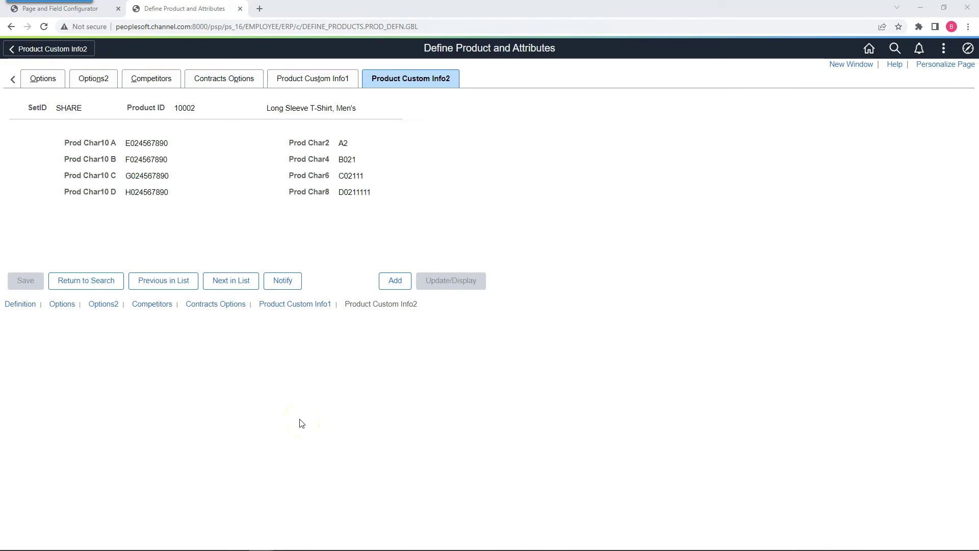
- Start a new product under SetID SHARE and mark it as a Product Kit to test the Catalog Number rule
{"action": "left_click", "coordinate": [392, 280]}
{"action": "left_click", "coordinate": [28, 221]}
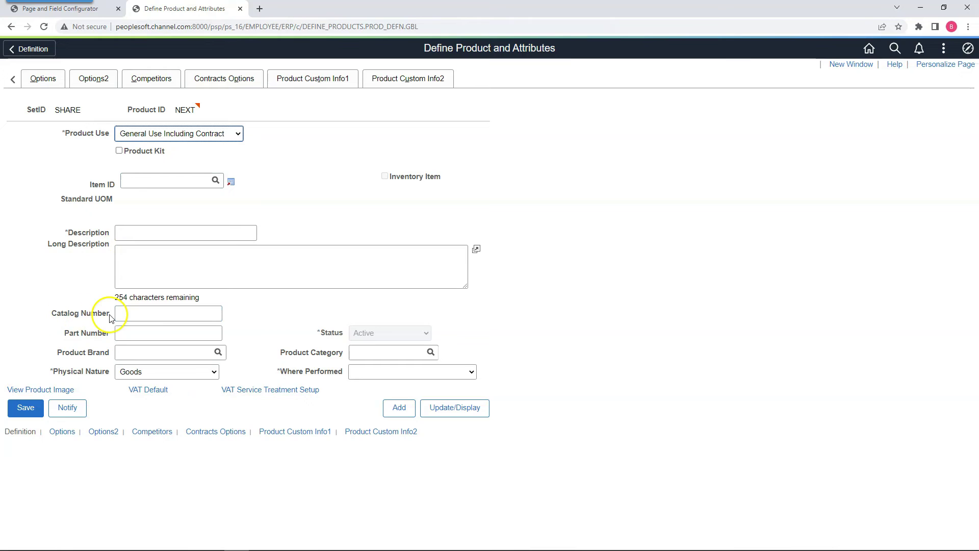
{"action": "left_click", "coordinate": [119, 151]}
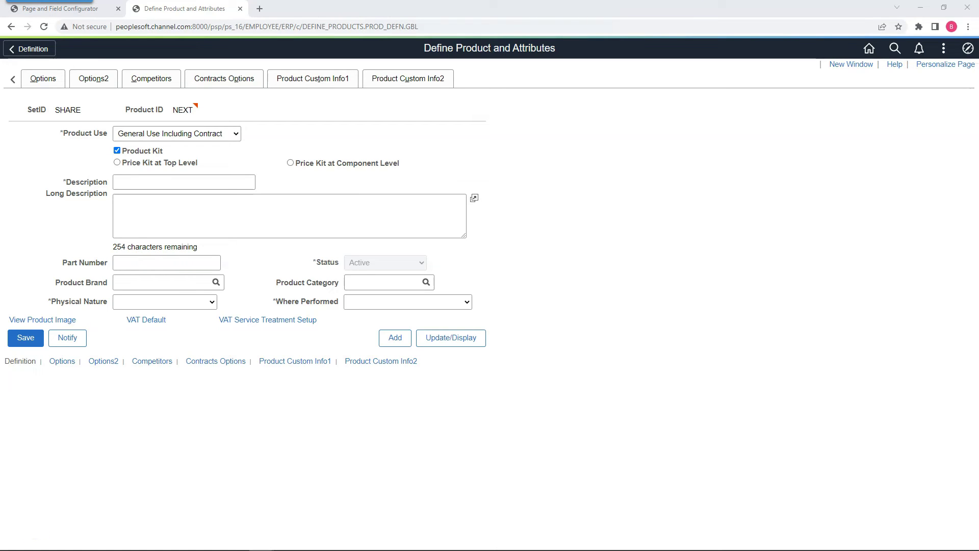
{"action": "left_click", "coordinate": [133, 362]}
{"action": "left_click", "coordinate": [243, 446]}
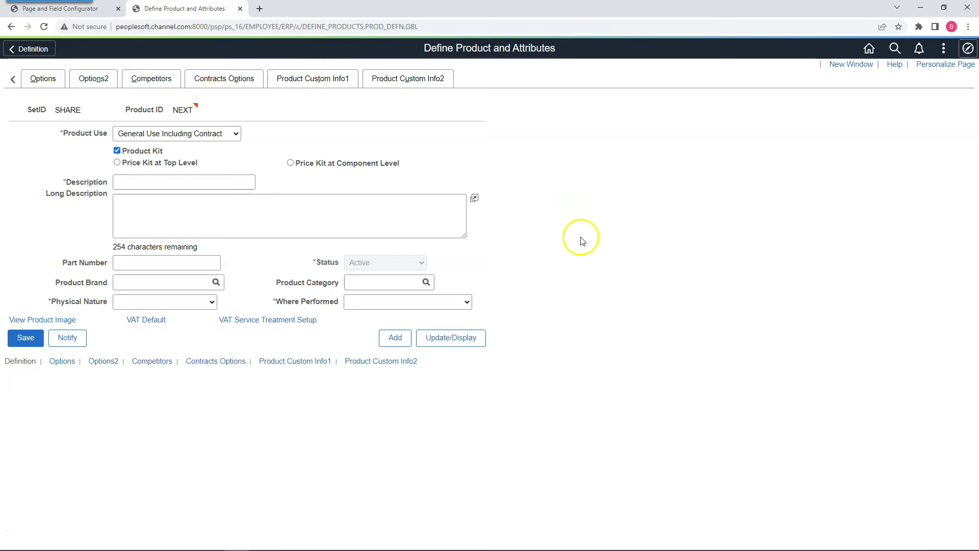
- Open the Data Migration Workbench from the PeopleTools Lifecycle Tools, discarding the unsaved product changes
{"action": "left_click", "coordinate": [967, 48]}
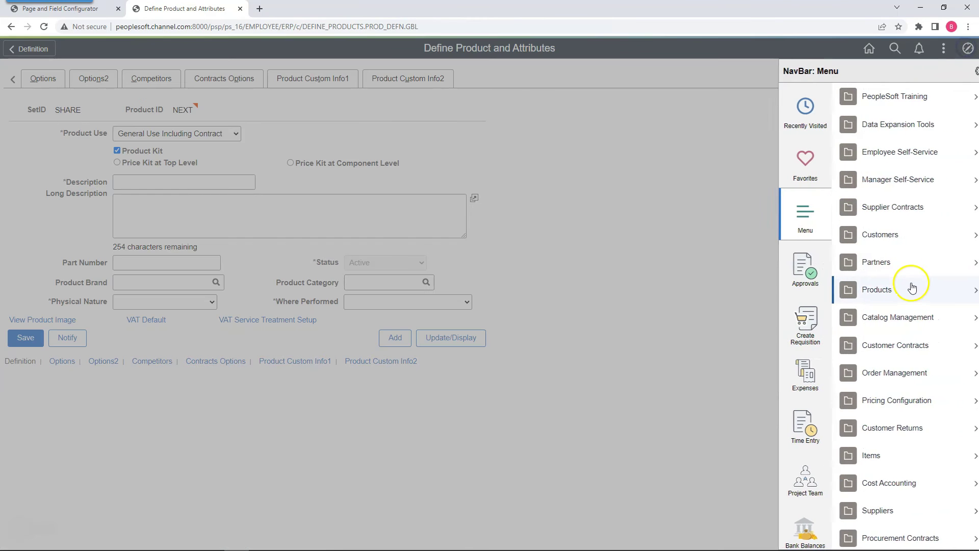
{"action": "scroll", "coordinate": [910, 286], "scroll_direction": "down", "scroll_amount": 20}
{"action": "left_click", "coordinate": [871, 343]}
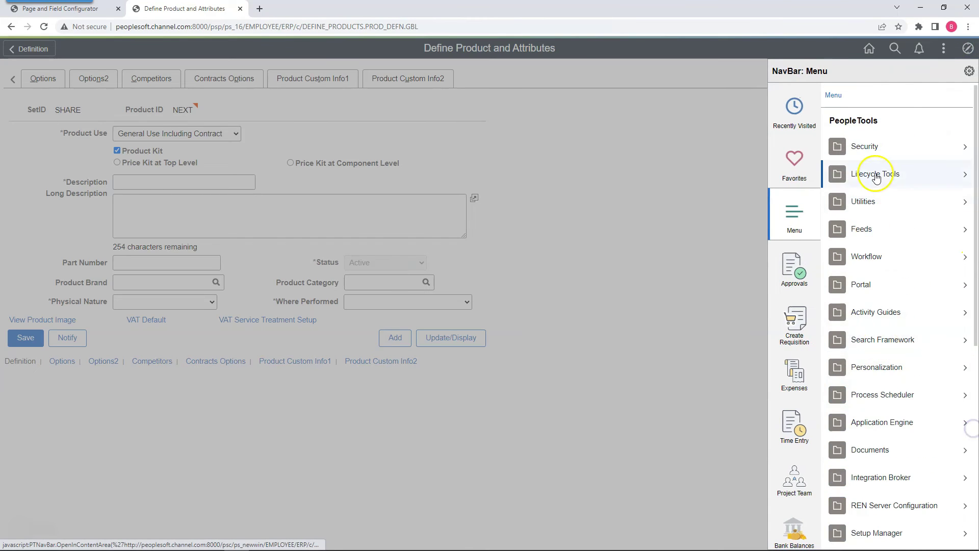
{"action": "left_click", "coordinate": [873, 175]}
{"action": "left_click", "coordinate": [881, 149]}
{"action": "left_click", "coordinate": [893, 177]}
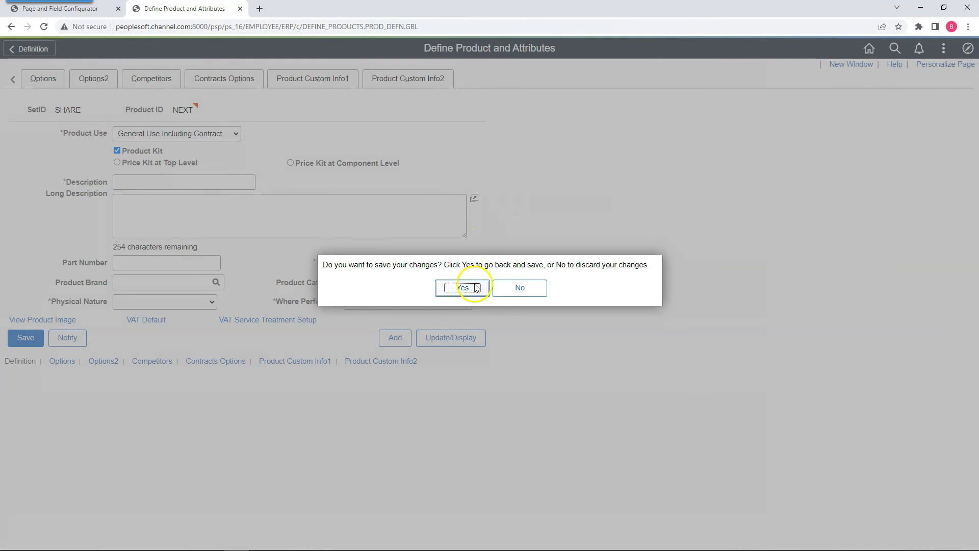
{"action": "left_click", "coordinate": [513, 287]}
- Add a new migration project named PRJPC0001 with the description PFC Demo
{"action": "left_click", "coordinate": [364, 153]}
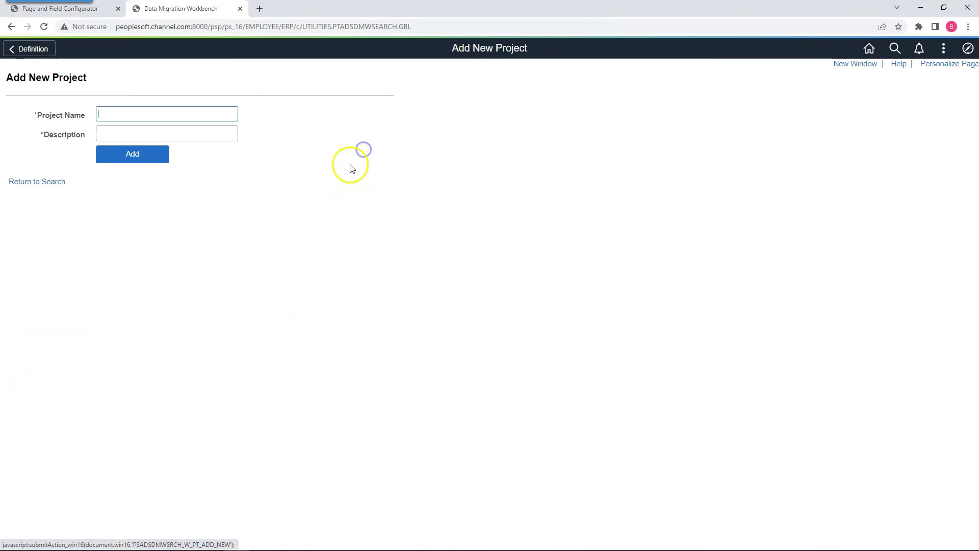
{"action": "left_click", "coordinate": [137, 109]}
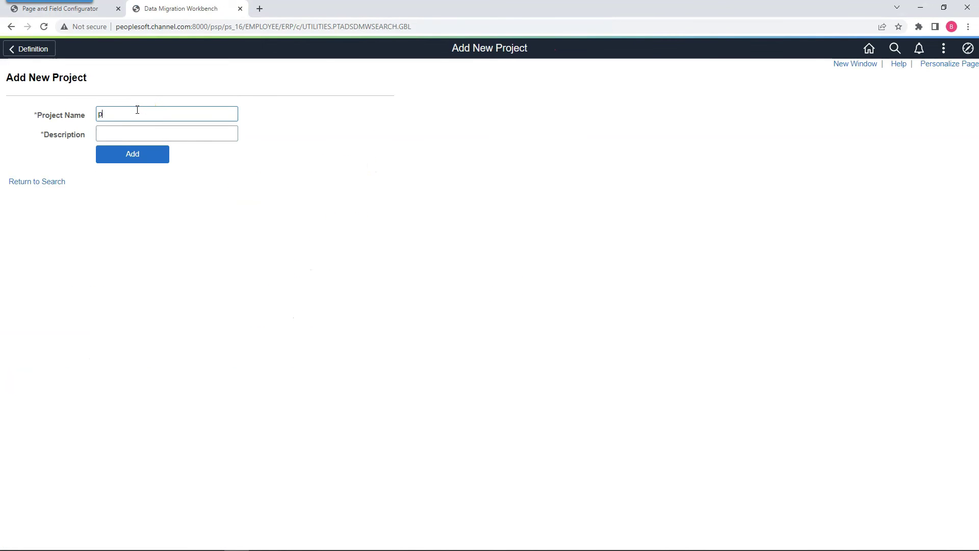
{"action": "type", "text": "PRJPC0001"}
{"action": "left_click", "coordinate": [130, 135]}
{"action": "type", "text": "PFC Demo"}
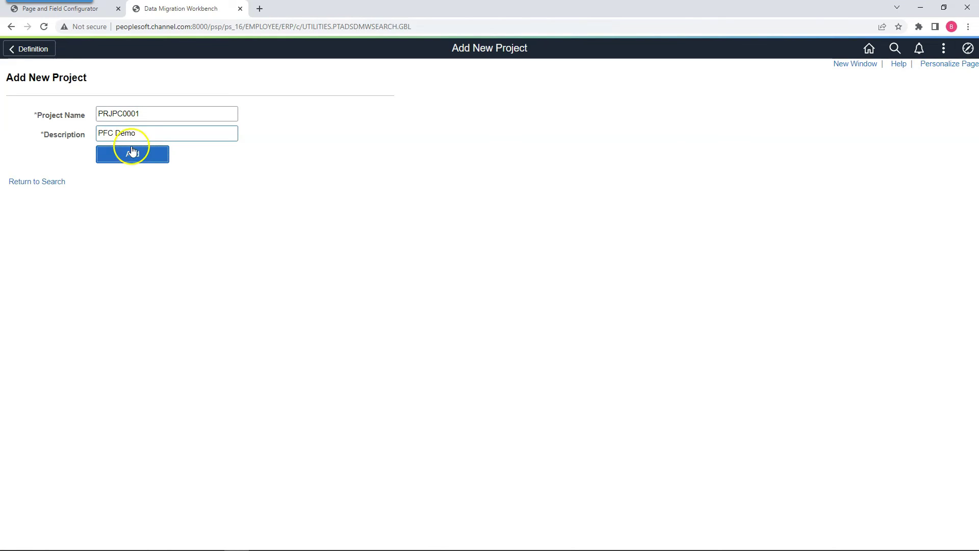
{"action": "left_click", "coordinate": [129, 155]}
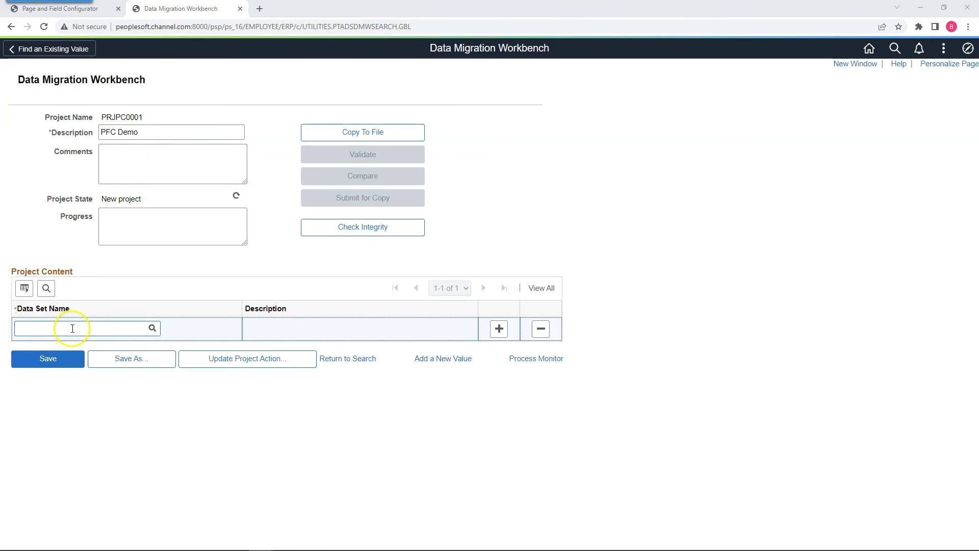
- Add the EOCC_CONFIGURATION data set to the project content and open its content insertion
{"action": "left_click", "coordinate": [73, 328]}
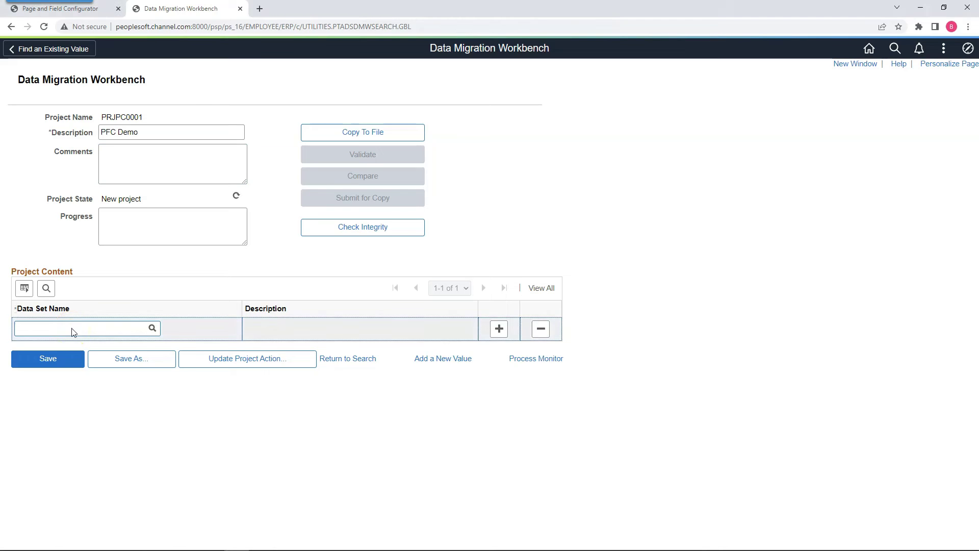
{"action": "type", "text": "EOCC"}
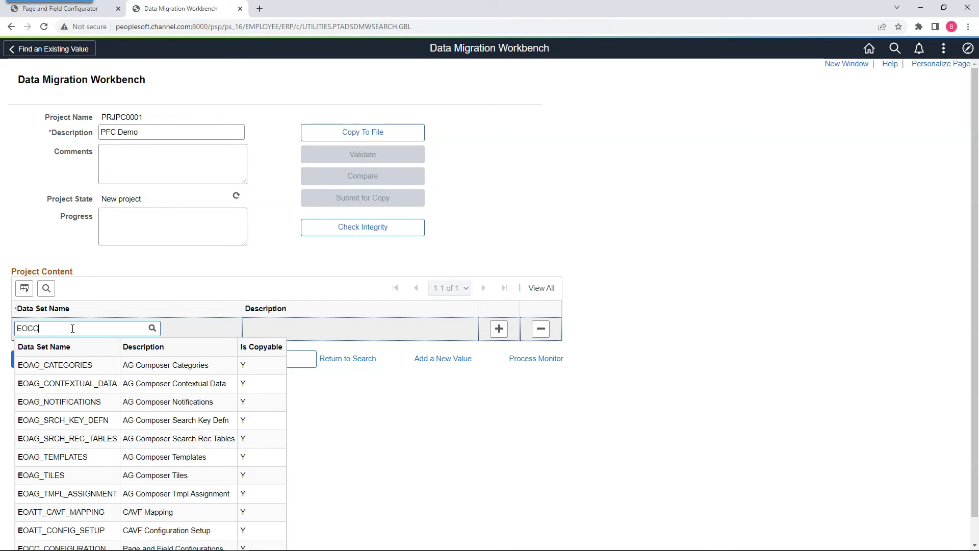
{"action": "left_click", "coordinate": [61, 365]}
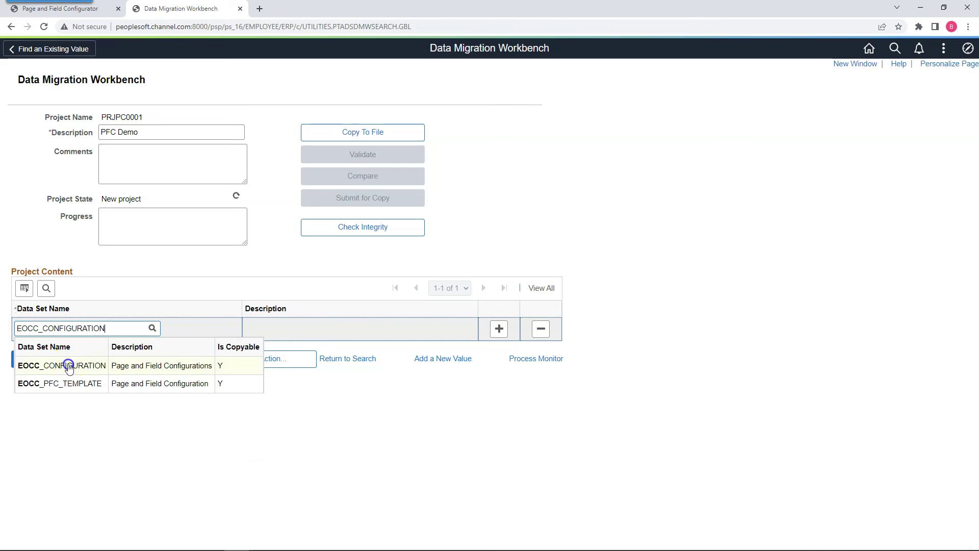
{"action": "left_click", "coordinate": [89, 356]}
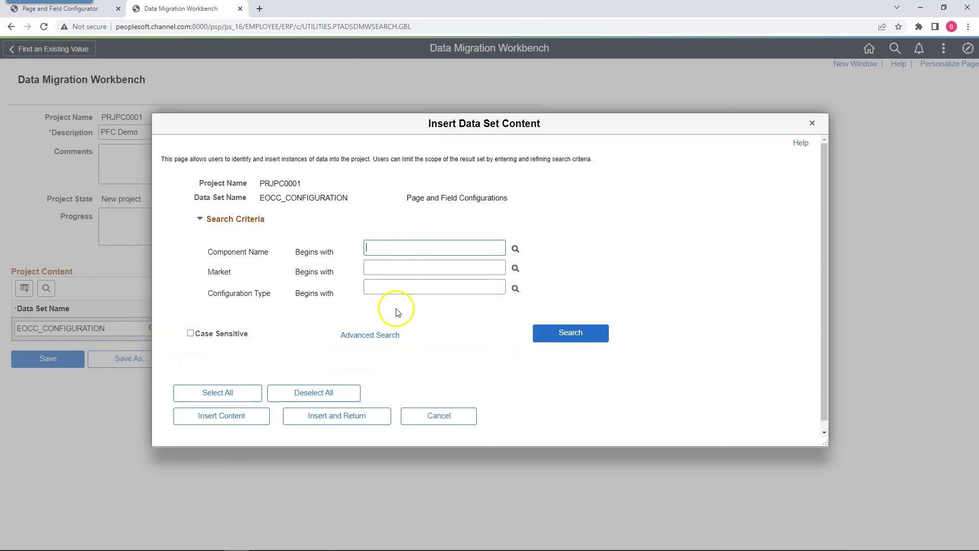
- Search for component prod_defn, insert its configuration into the EOCC_CONFIGURATION data set and return to the project
{"action": "left_click", "coordinate": [402, 255]}
{"action": "type", "text": "prod_defn"}
{"action": "left_click", "coordinate": [558, 326]}
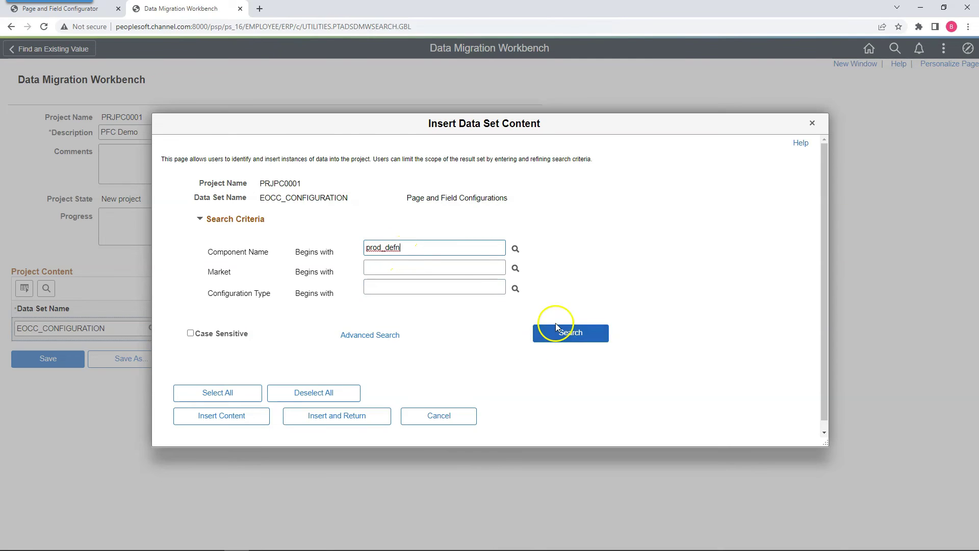
{"action": "left_click", "coordinate": [197, 338]}
{"action": "left_click", "coordinate": [334, 503]}
{"action": "left_click", "coordinate": [470, 308]}
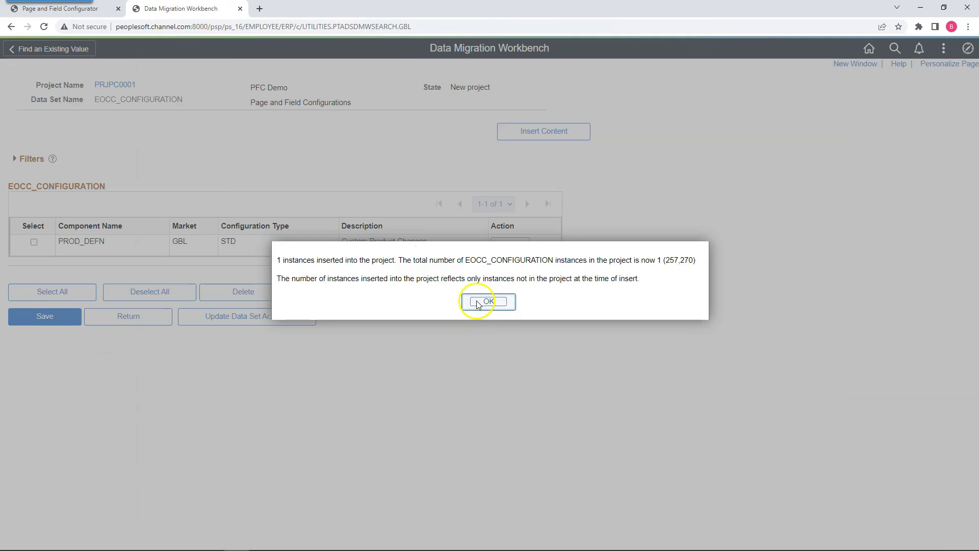
{"action": "left_click", "coordinate": [146, 320]}
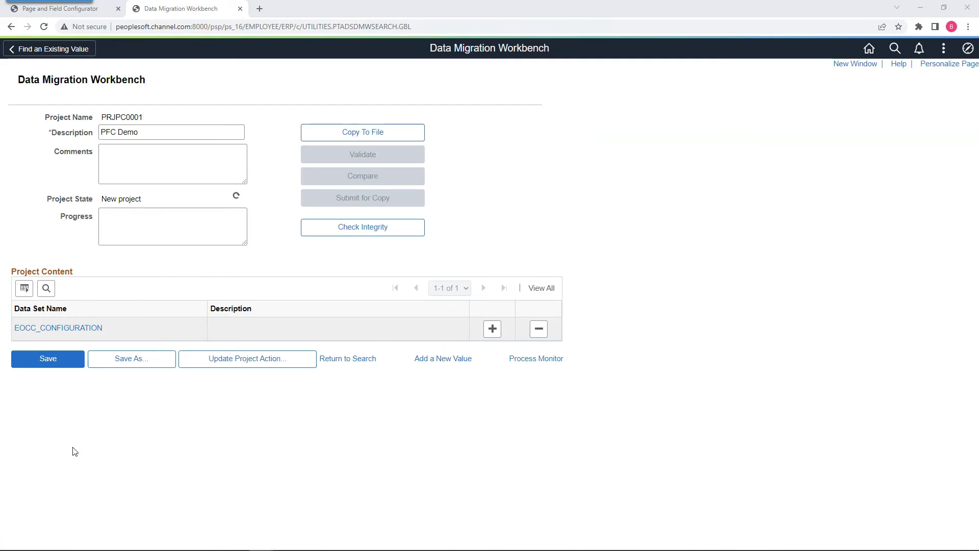
- Review the PROD_DEFN configuration's portal registry mapping and its Event Mapping Configuration in the Page and Field Configurator
{"action": "left_click", "coordinate": [59, 9]}
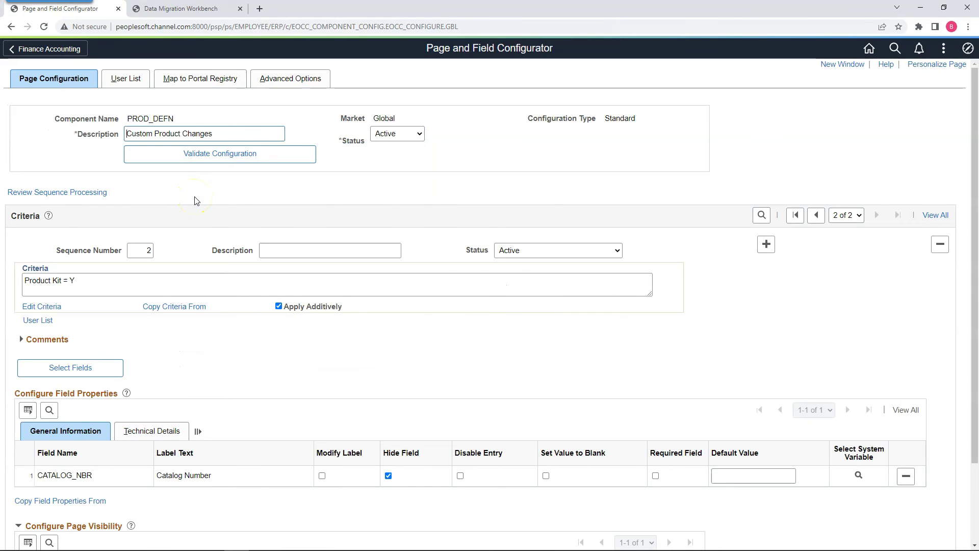
{"action": "left_click", "coordinate": [200, 78]}
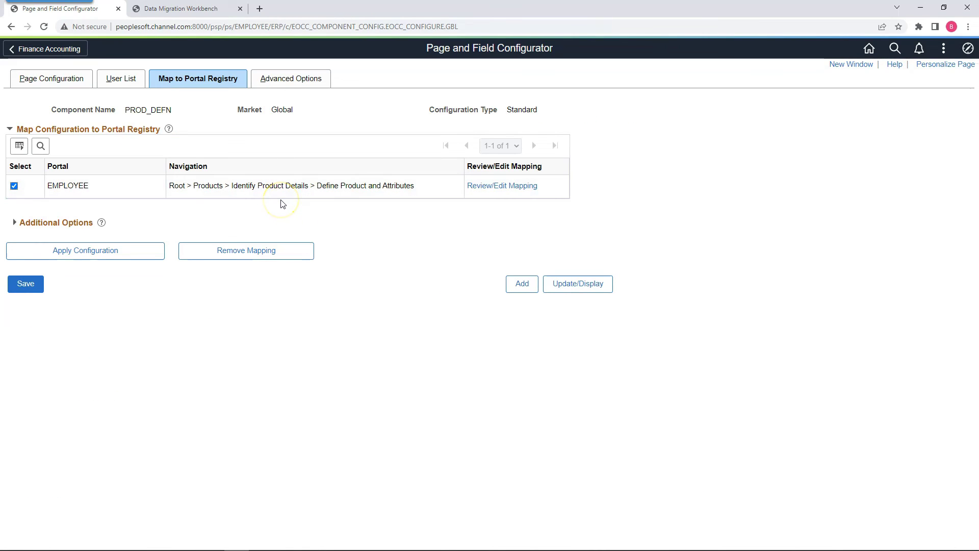
{"action": "left_click", "coordinate": [483, 187]}
{"action": "left_click", "coordinate": [93, 10]}
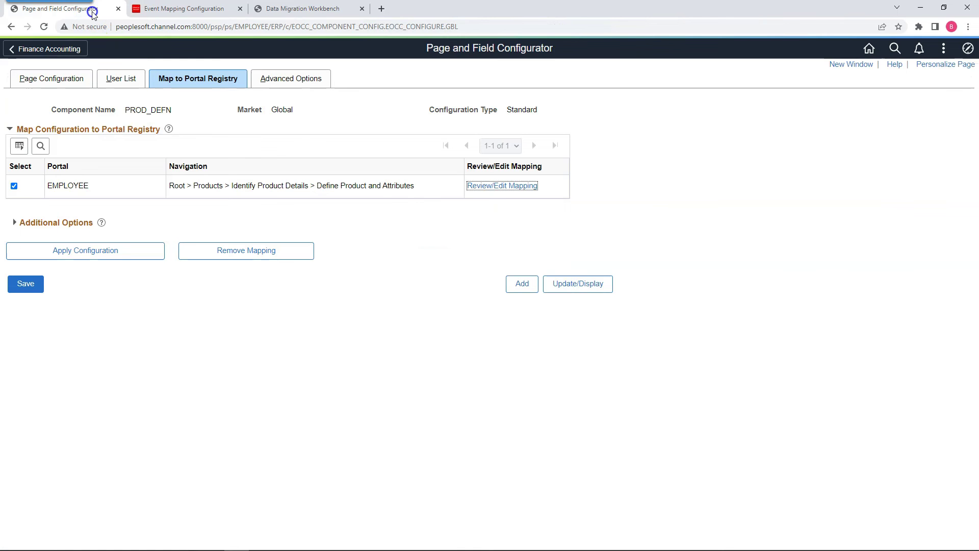
{"action": "left_click", "coordinate": [495, 187]}
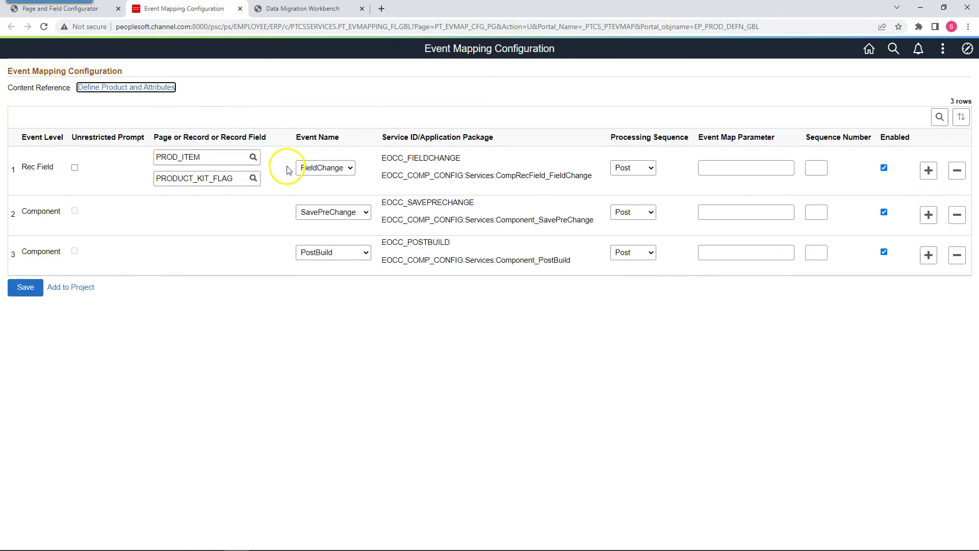
- Back in the Data Migration Workbench, add the RCF_SERVICE_CONFIGURATIONS data set to the project and open its content insertion
{"action": "left_click", "coordinate": [286, 10]}
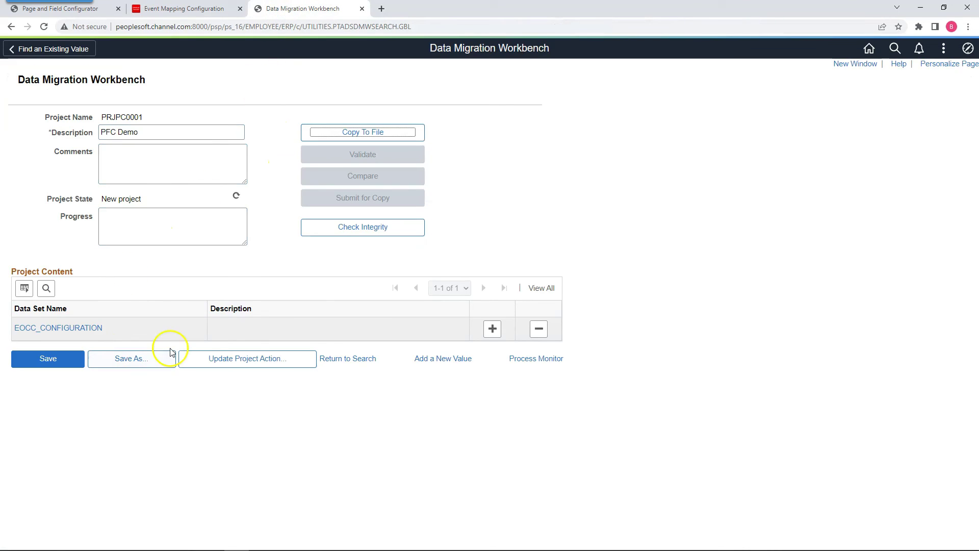
{"action": "left_click", "coordinate": [492, 329]}
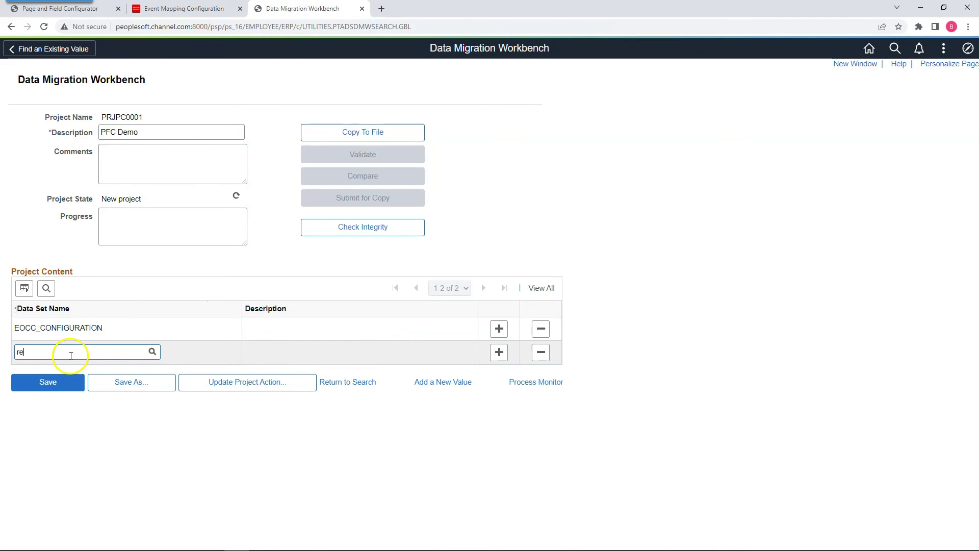
{"action": "type", "text": "rcf"}
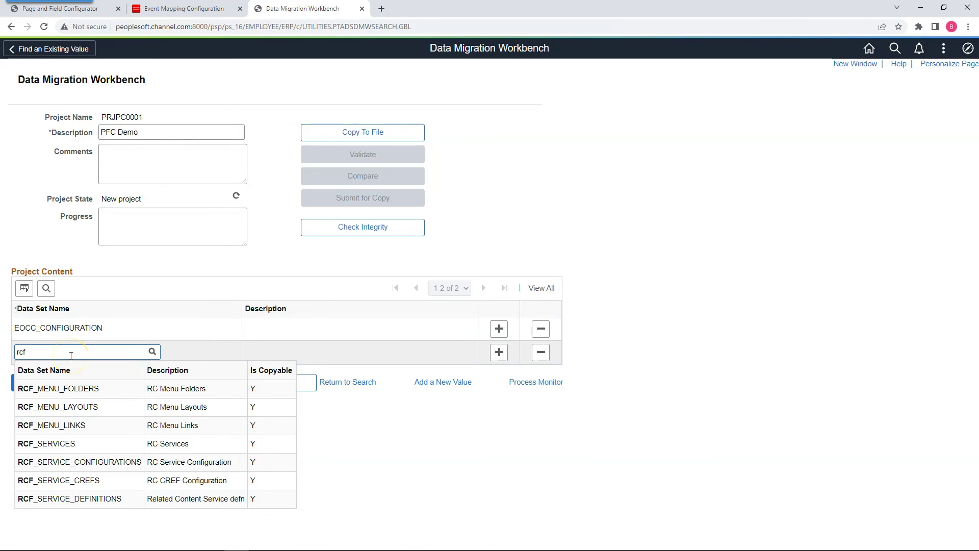
{"action": "left_click", "coordinate": [76, 462]}
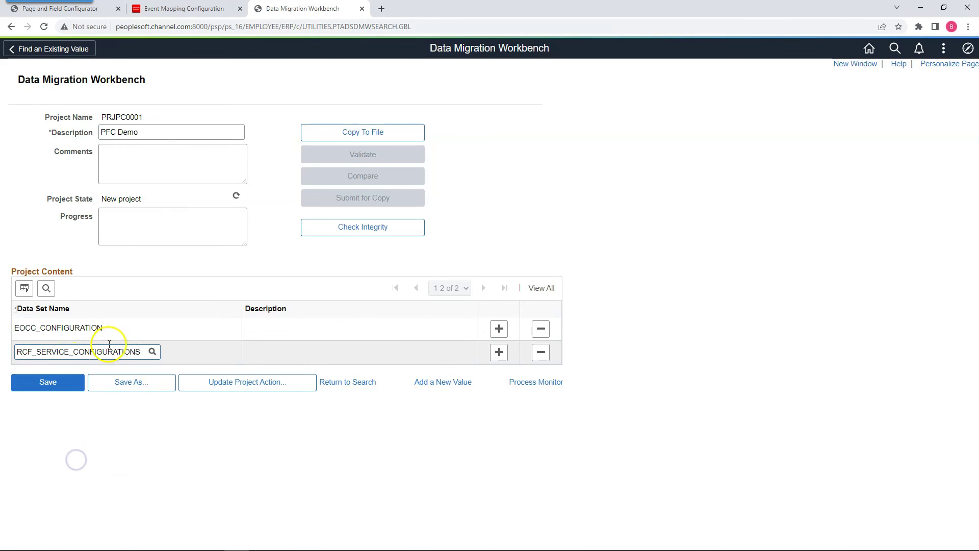
{"action": "left_click", "coordinate": [152, 351]}
{"action": "left_click", "coordinate": [408, 338]}
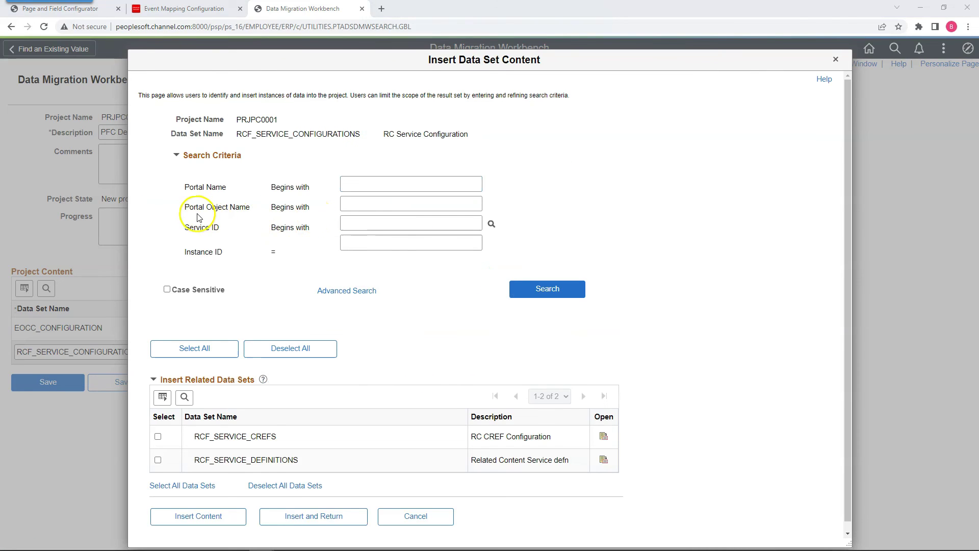
- Check the navigation path of the PROD_DEFN portal mapping and open Structure and Content from the PeopleTools Portal folder
{"action": "left_click_drag", "start_coordinate": [182, 208], "coordinate": [247, 207]}
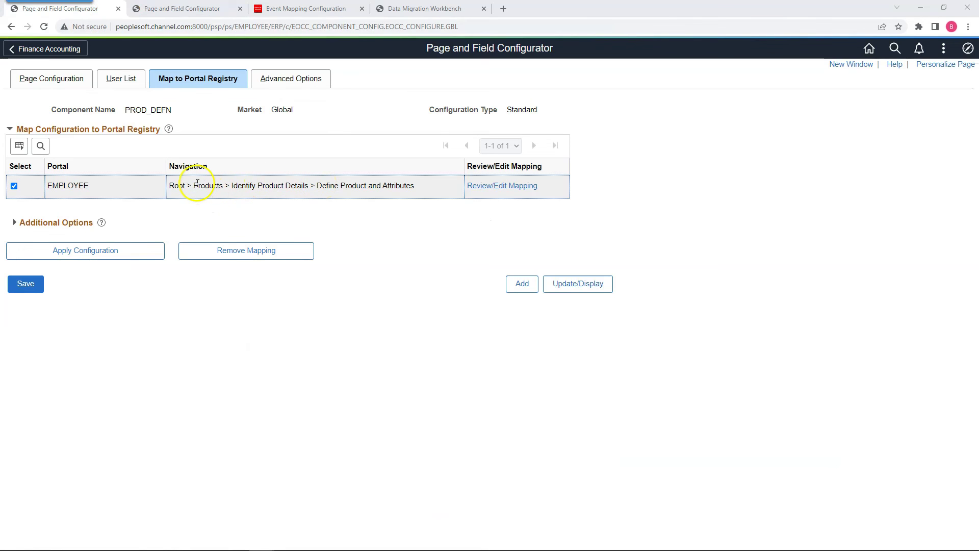
{"action": "left_click_drag", "start_coordinate": [193, 185], "coordinate": [414, 182]}
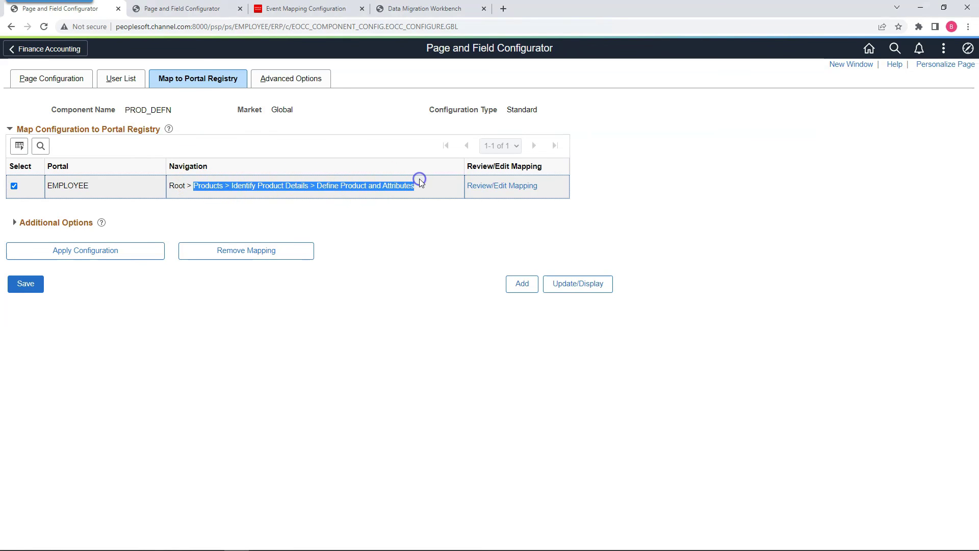
{"action": "left_click", "coordinate": [164, 8]}
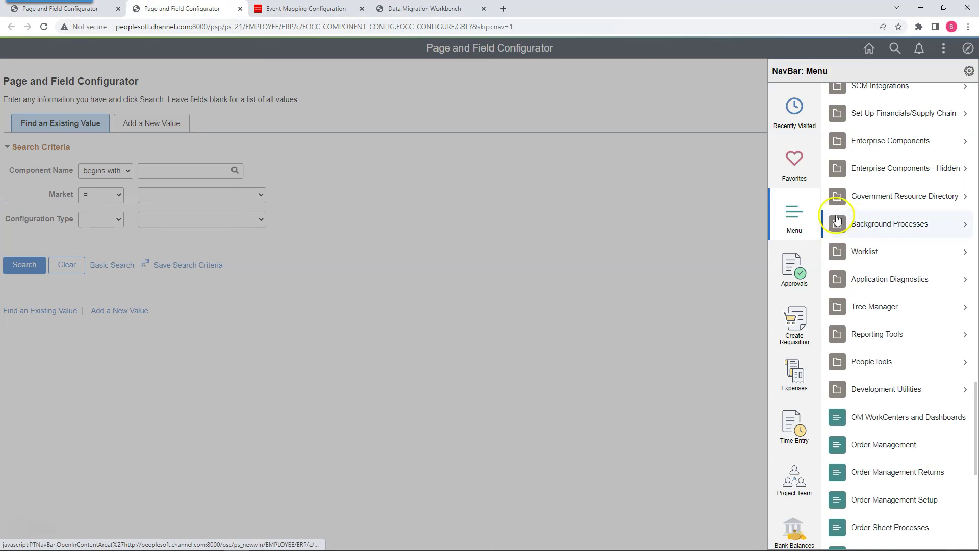
{"action": "left_click", "coordinate": [870, 360]}
{"action": "left_click", "coordinate": [871, 285]}
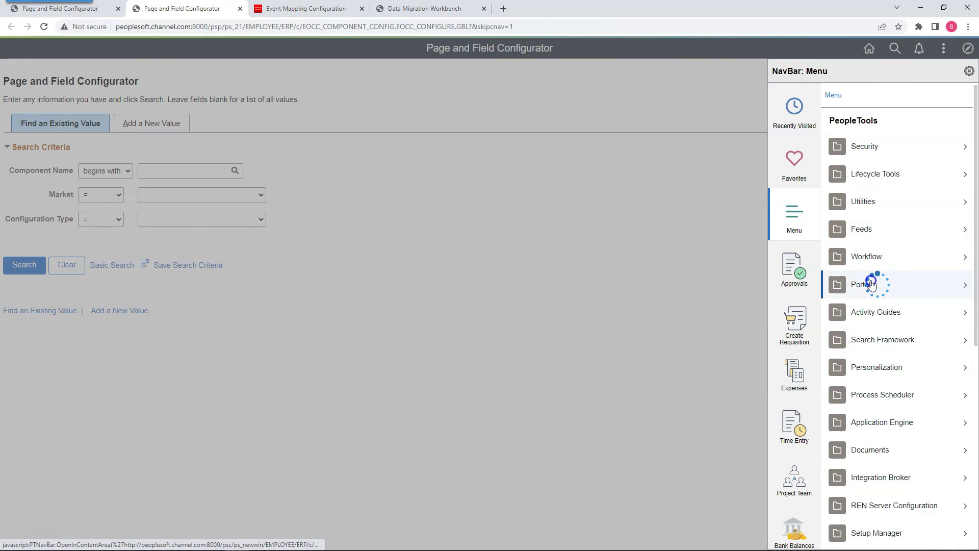
{"action": "left_click", "coordinate": [839, 418]}
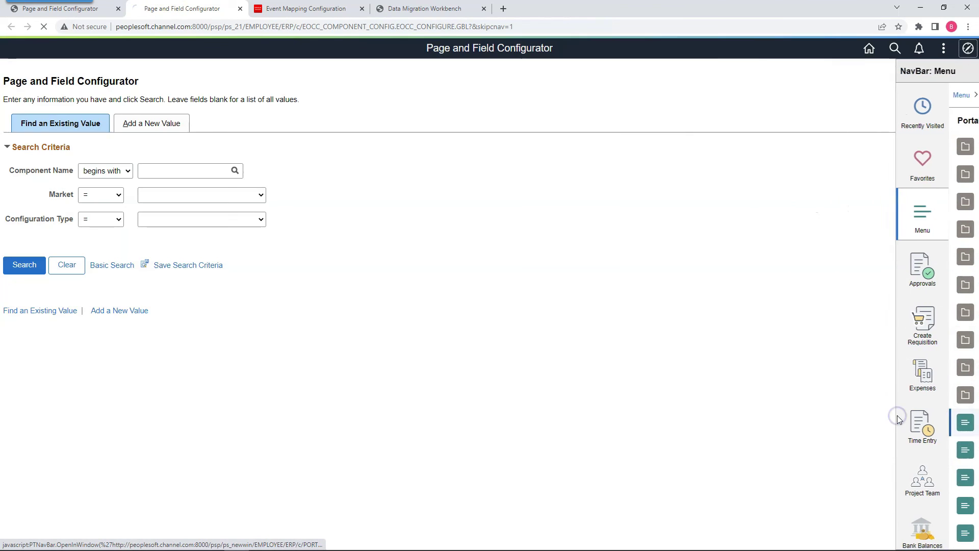
- Open the Define Product and Attributes content reference under Products > Identify Product Details and copy its name
{"action": "left_click", "coordinate": [84, 12]}
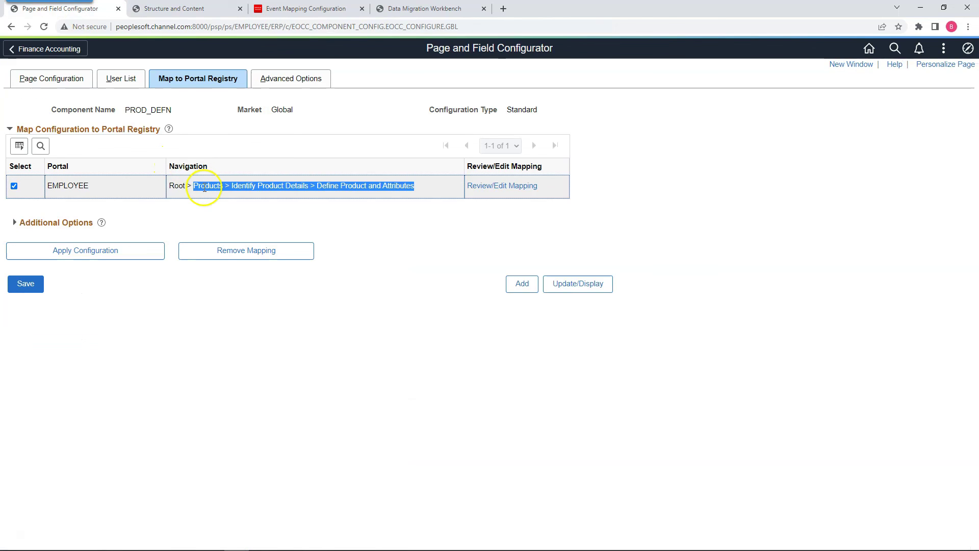
{"action": "left_click", "coordinate": [159, 8]}
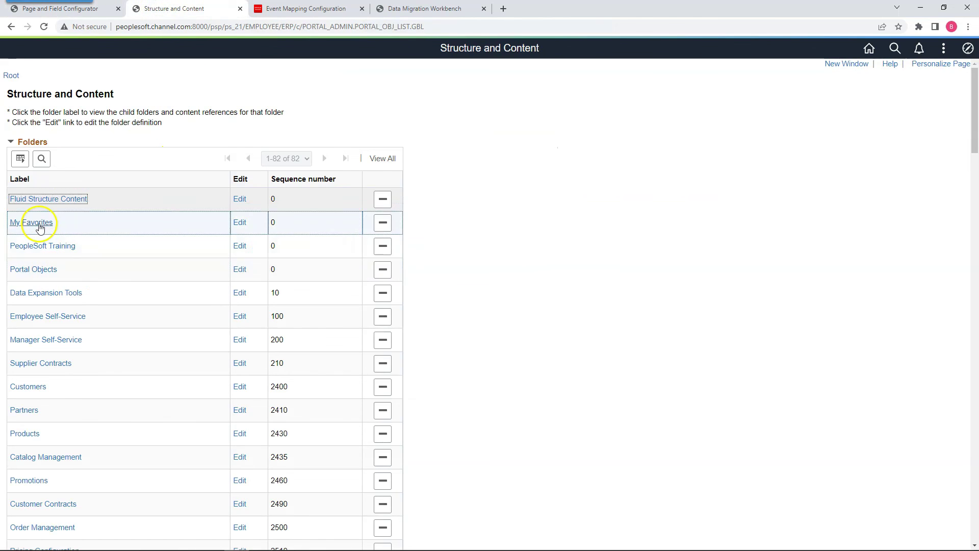
{"action": "scroll", "coordinate": [71, 372], "scroll_direction": "down", "scroll_amount": 2}
{"action": "left_click", "coordinate": [66, 332]}
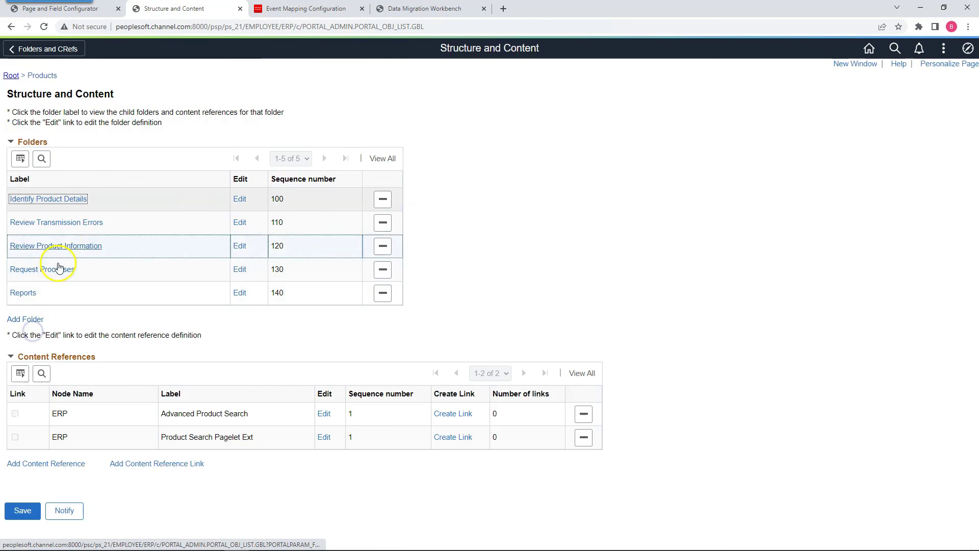
{"action": "left_click", "coordinate": [60, 198]}
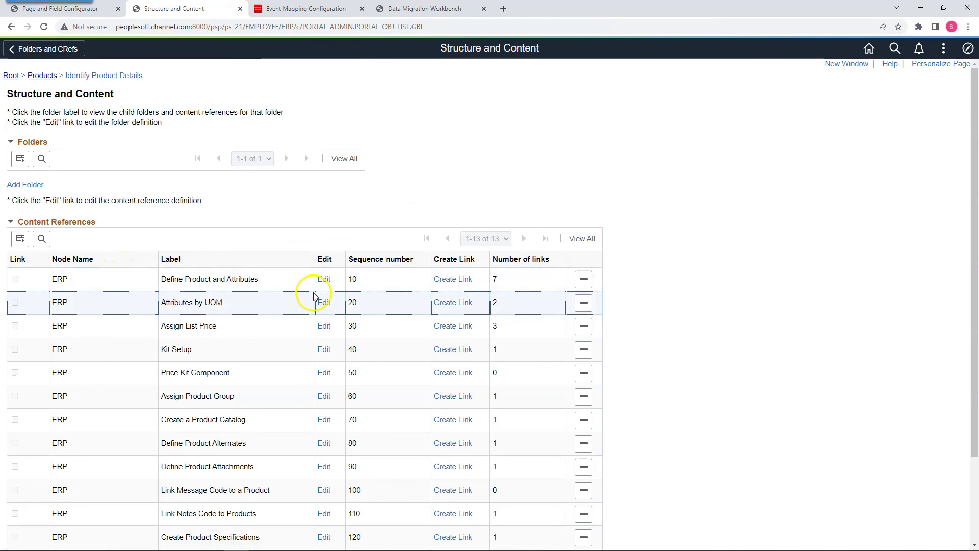
{"action": "left_click", "coordinate": [324, 279]}
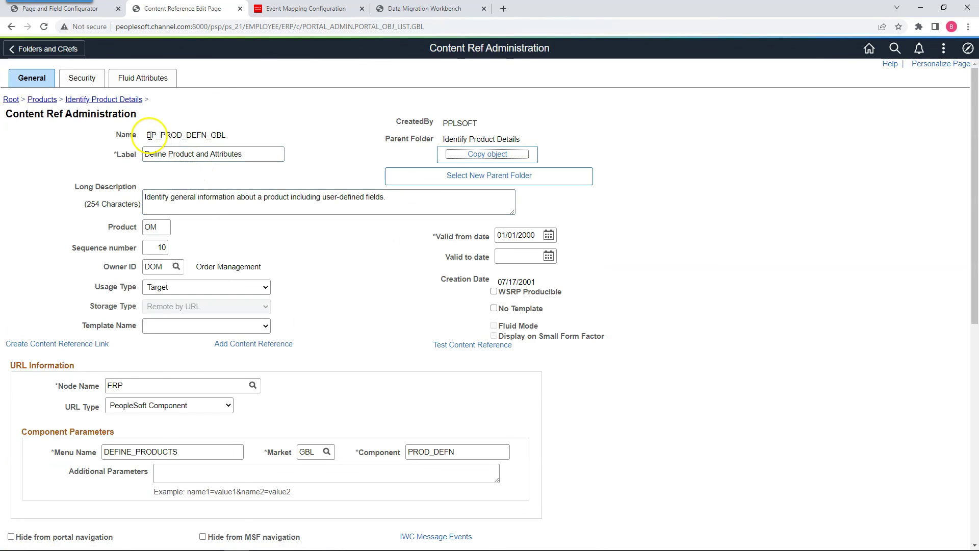
{"action": "left_click_drag", "start_coordinate": [148, 135], "coordinate": [244, 136]}
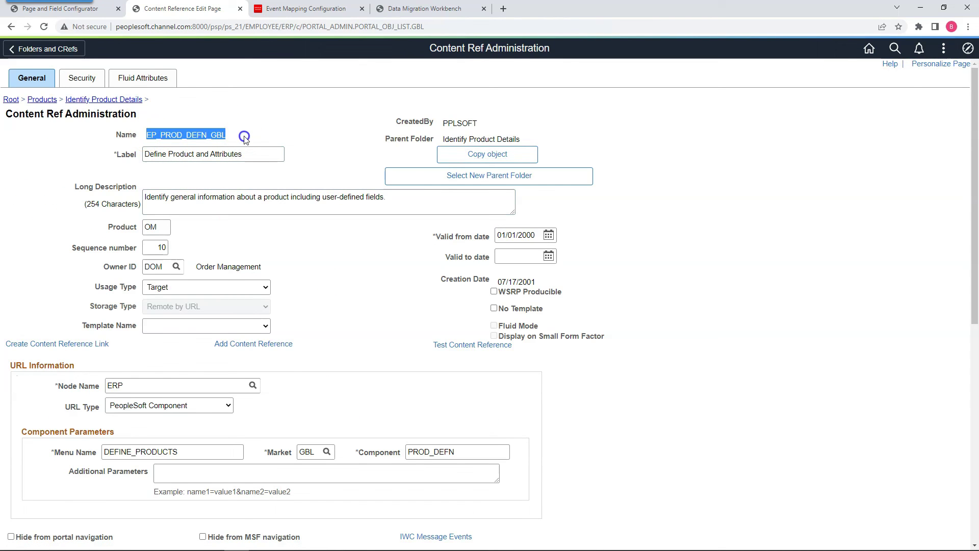
{"action": "right_click", "coordinate": [191, 136]}
{"action": "left_click", "coordinate": [203, 142]}
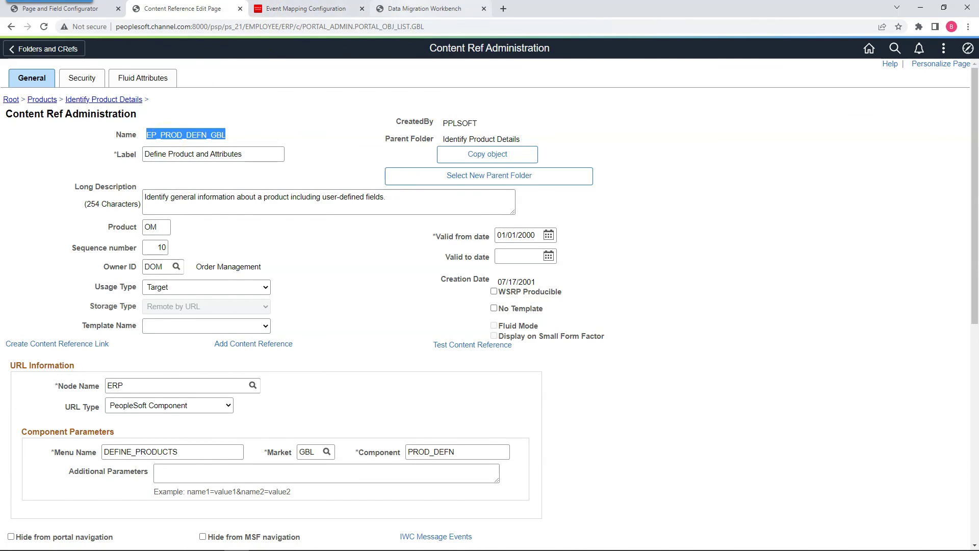
- Set the data set content's Portal Object Name criterion to EP_PROD_DEFN_GBL and select related data sets RCF_SERVICE_CREFS and RCF_SERVICE_DEFINITIONS
{"action": "left_click", "coordinate": [424, 8]}
{"action": "left_click", "coordinate": [344, 208]}
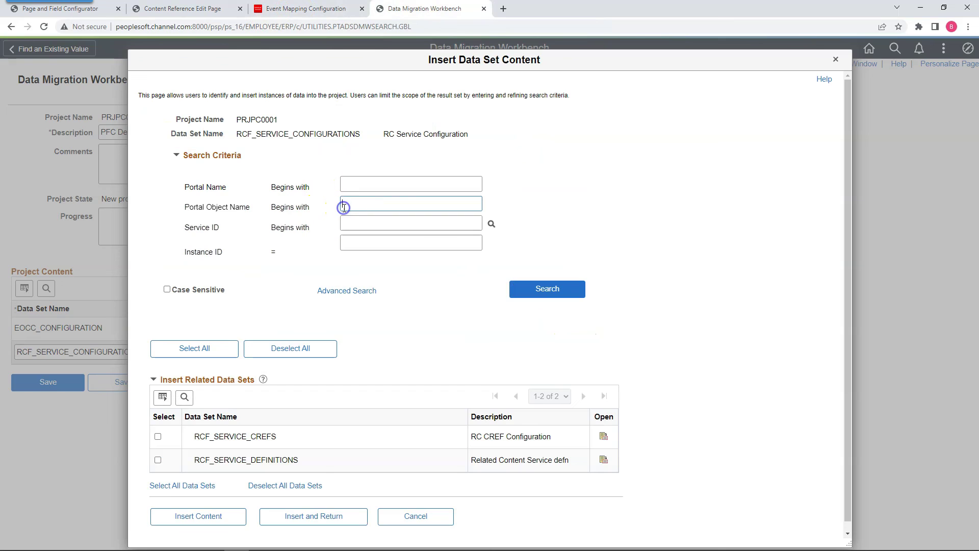
{"action": "key", "text": "ctrl+v"}
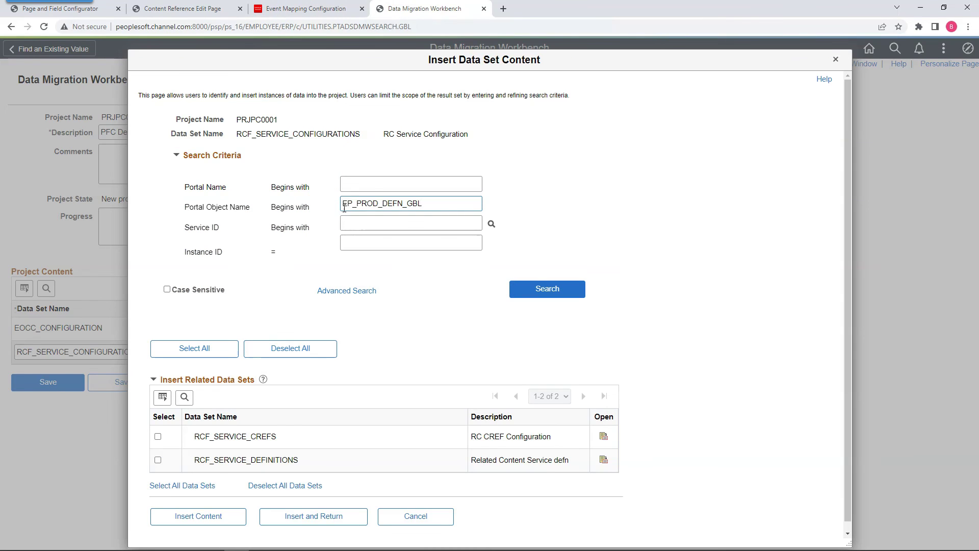
{"action": "left_click", "coordinate": [158, 436]}
{"action": "left_click", "coordinate": [158, 461]}
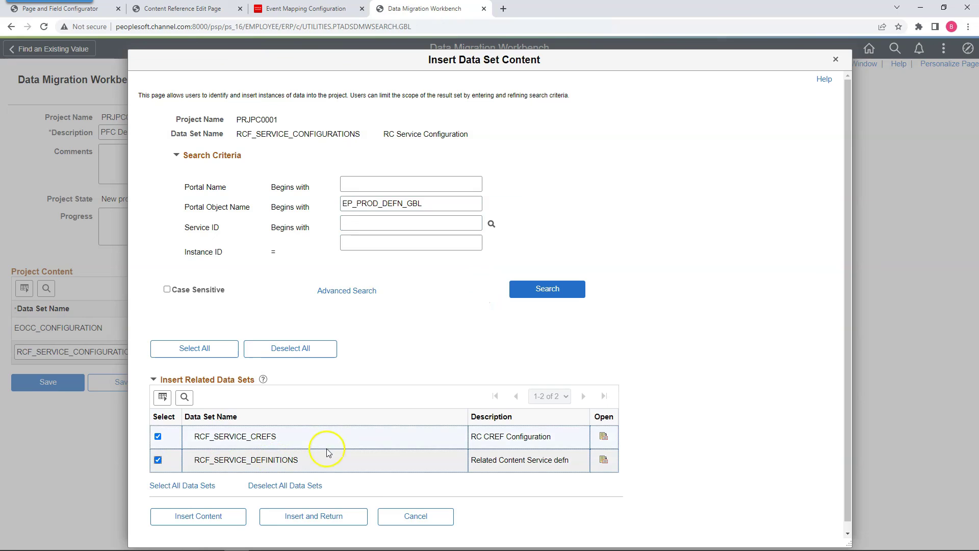
- Search the data set content and insert the _PTCS_PTEVMAP instances for EOCC_FIELDCHANGE, EOCC_POSTBUILD and EOCC_SAVEPRECHANGE into the project
{"action": "left_click", "coordinate": [543, 288]}
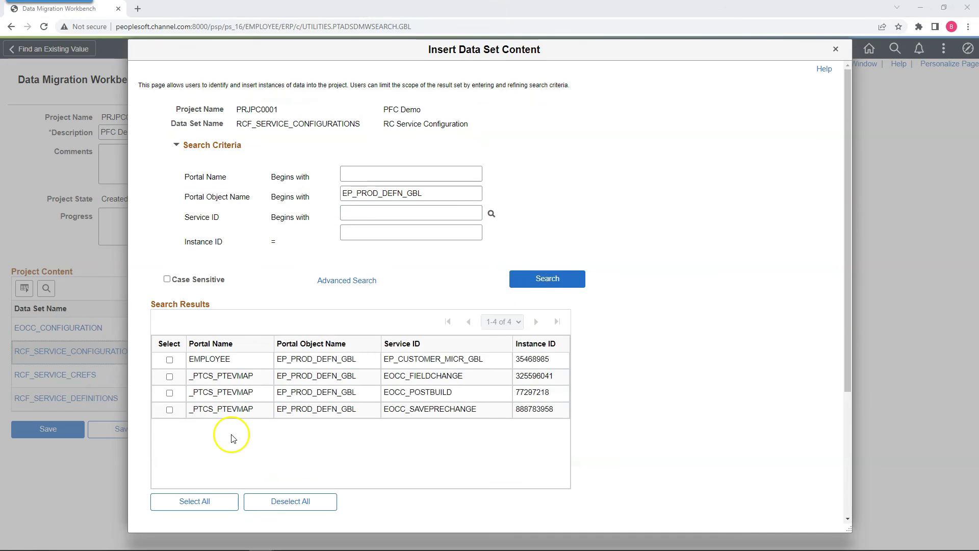
{"action": "left_click", "coordinate": [170, 377]}
{"action": "left_click", "coordinate": [169, 393]}
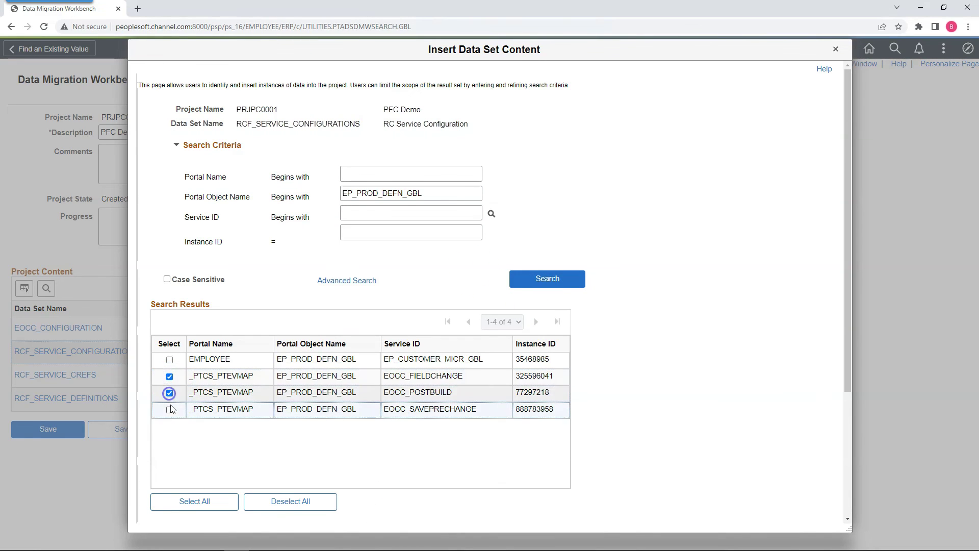
{"action": "left_click", "coordinate": [170, 409]}
{"action": "left_click_drag", "start_coordinate": [484, 360], "coordinate": [395, 361]}
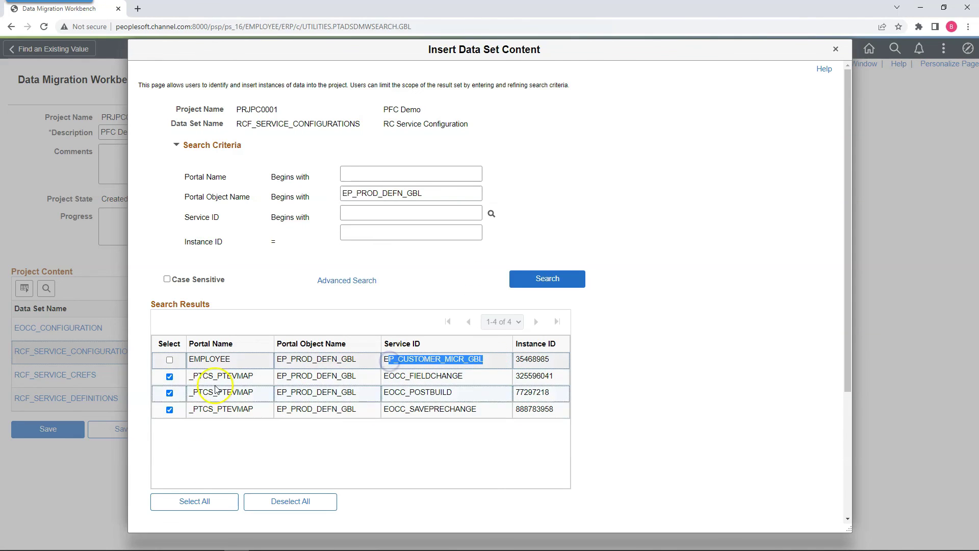
{"action": "scroll", "coordinate": [416, 455], "scroll_direction": "down", "scroll_amount": 3}
{"action": "left_click", "coordinate": [304, 491]}
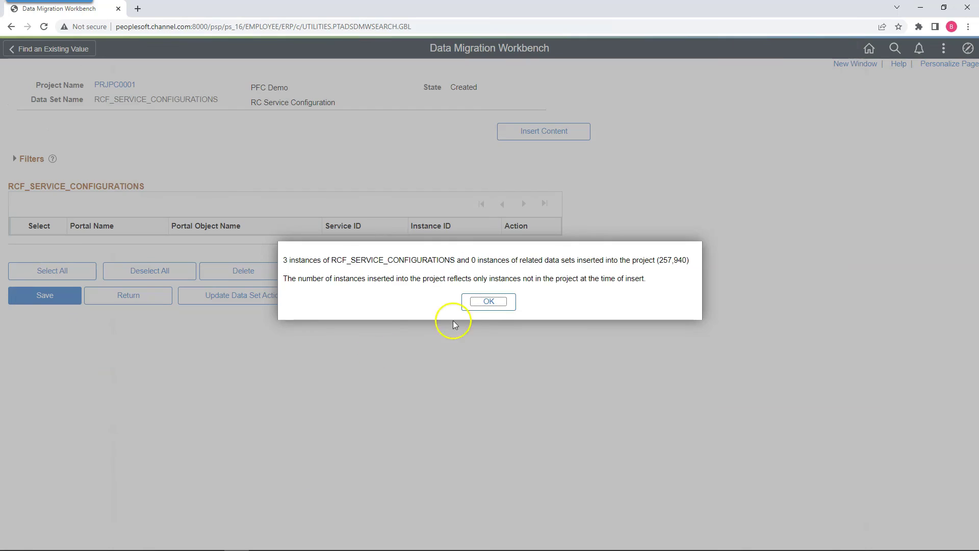
{"action": "left_click", "coordinate": [487, 302]}
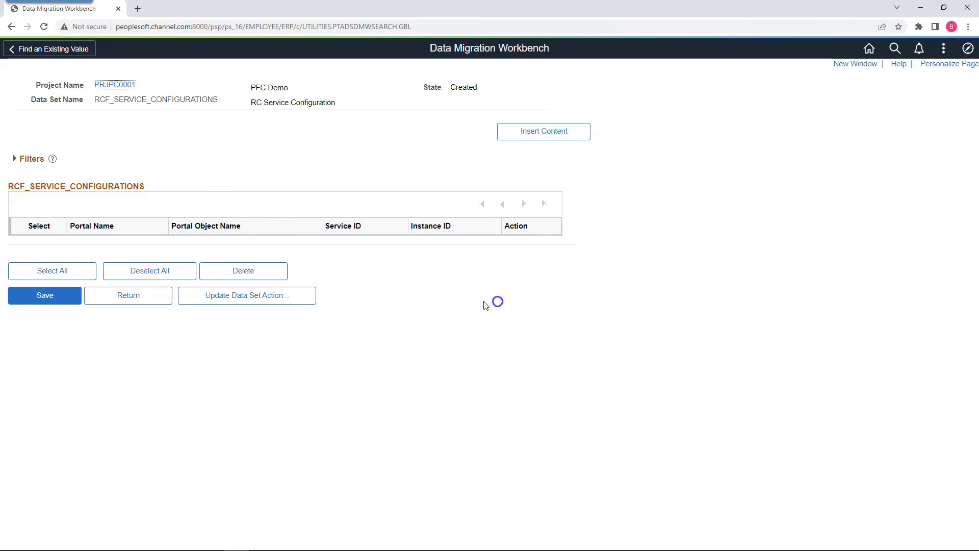
- Go back to the PRJPC0001 project definition, save the project and start copying it to file
{"action": "left_click", "coordinate": [150, 293]}
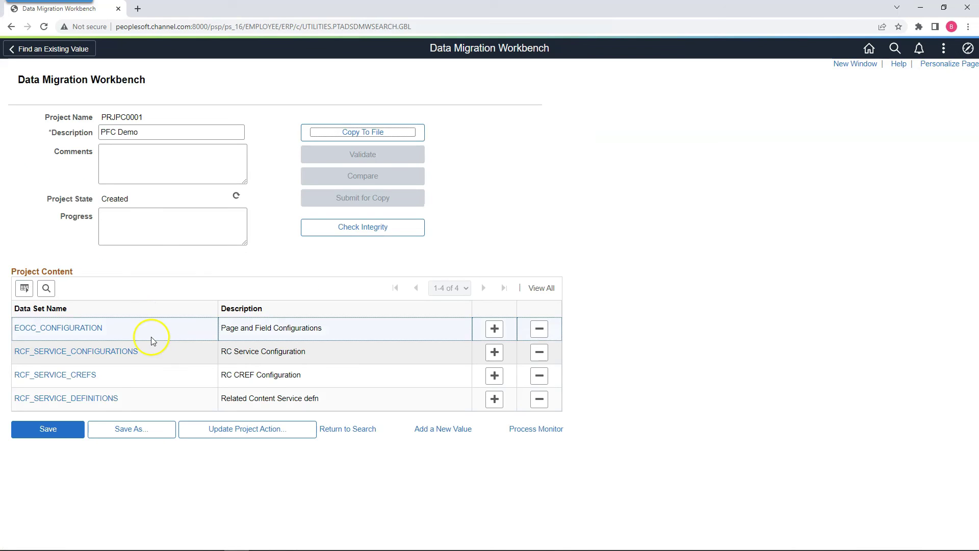
{"action": "left_click", "coordinate": [61, 430]}
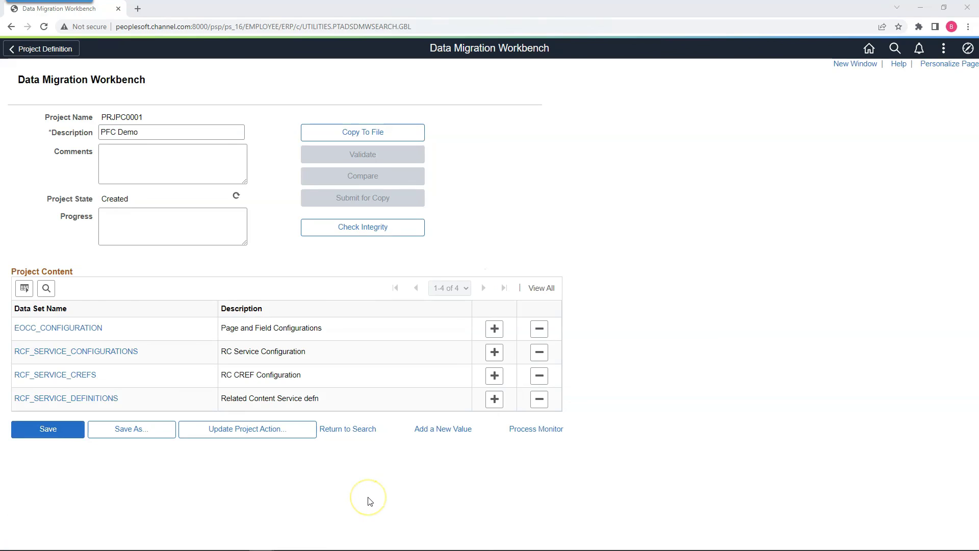
{"action": "left_click", "coordinate": [357, 134]}
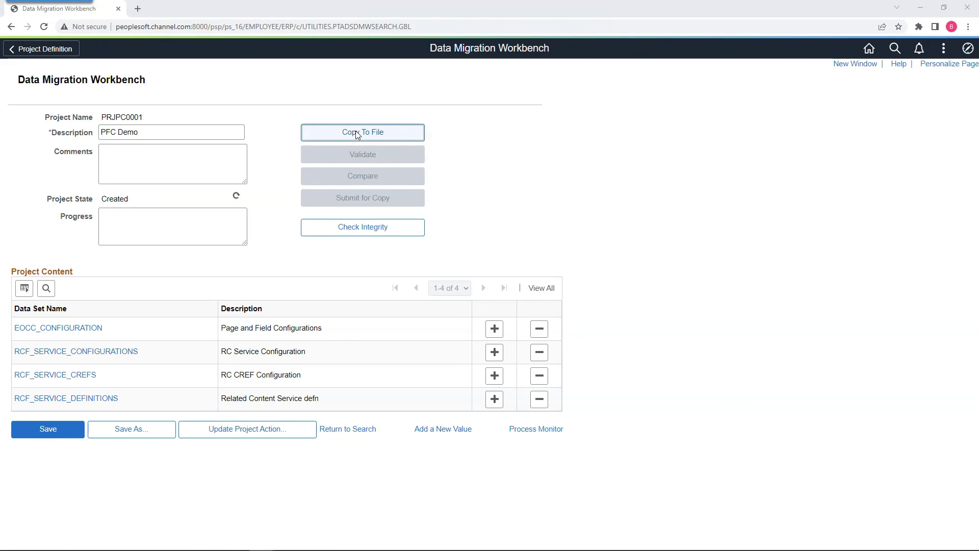